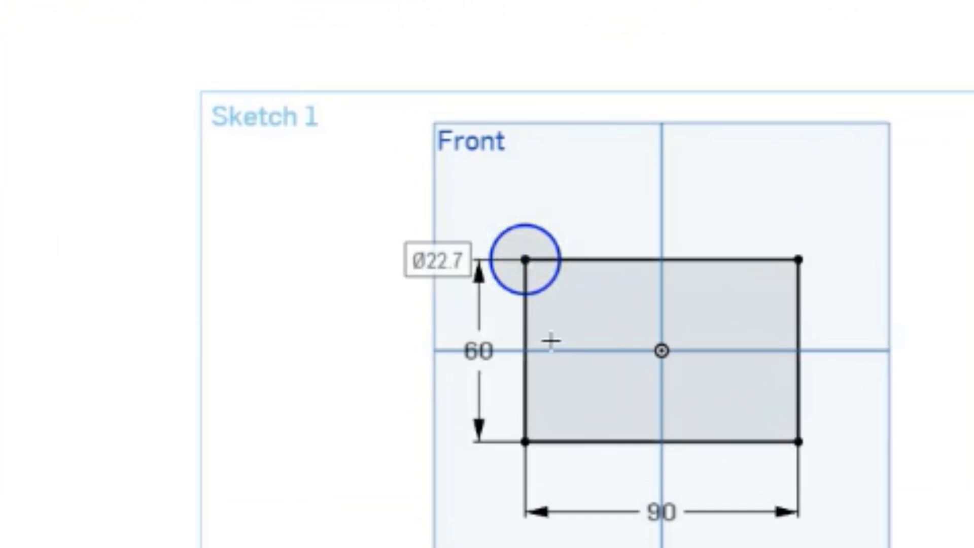
Set the circle at the rectangle's upper-left corner to 20 mm diameter and add a concentric circle of 10 mm diameter.
type("20")
key("Return")
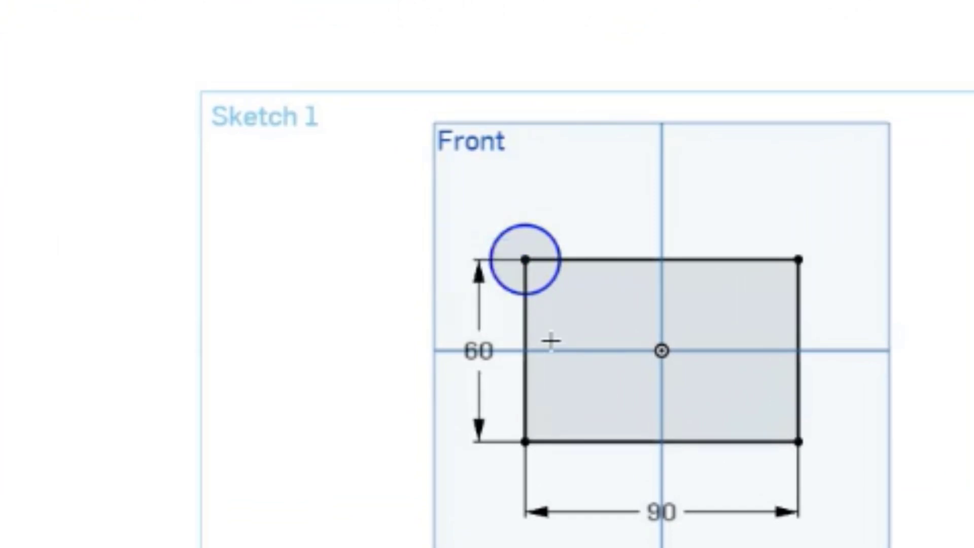
scroll(548, 279, "down", 3)
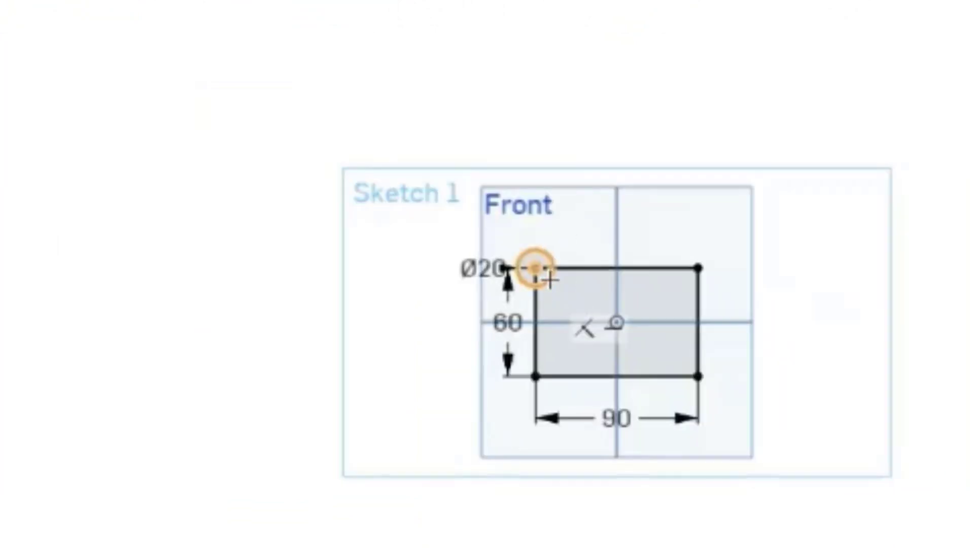
scroll(548, 279, "up", 8)
left_click(528, 234)
left_click(558, 269)
type("10")
key("Return")
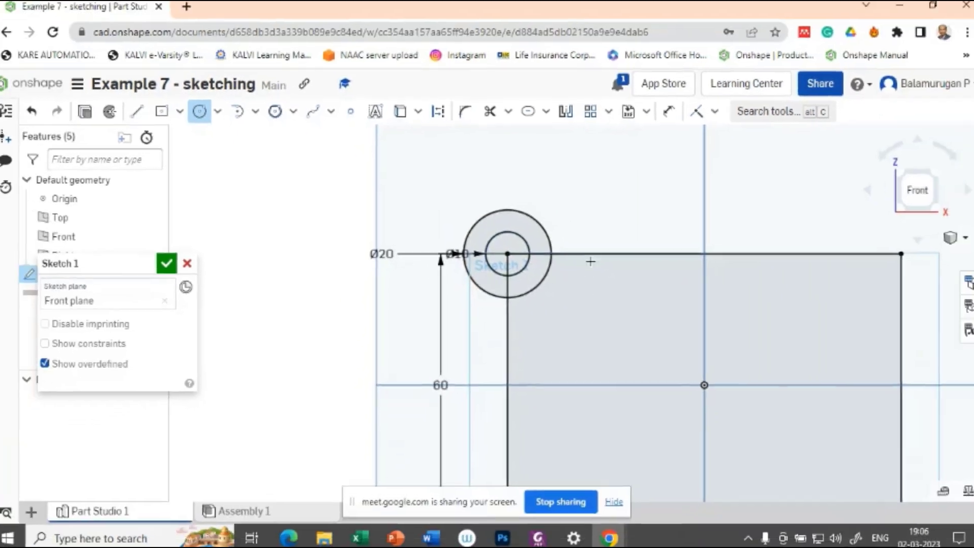
Create a linear sketch pattern of both corner circles, spaced about 64 mm to the right and about 73 mm downward.
scroll(591, 260, "down", 5)
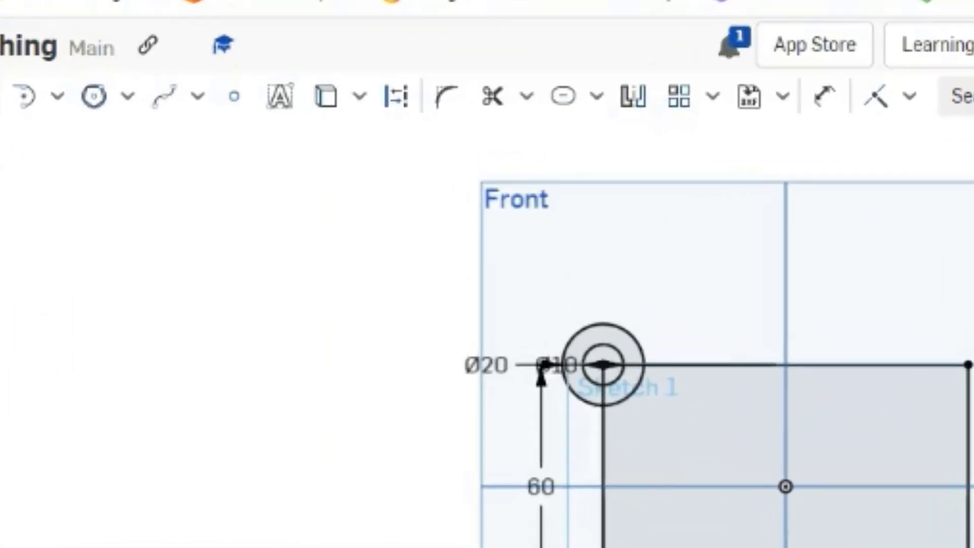
left_click(690, 97)
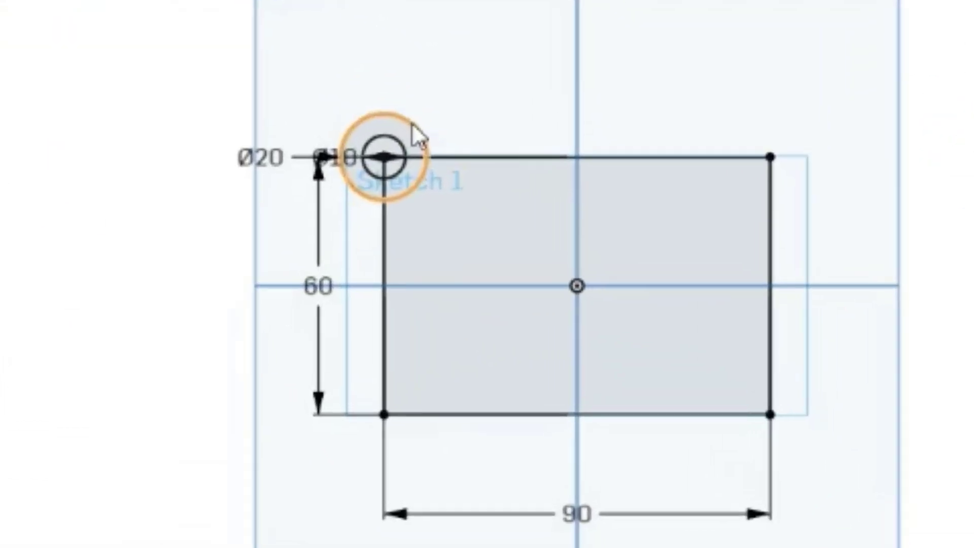
left_click(641, 356)
left_click(394, 137)
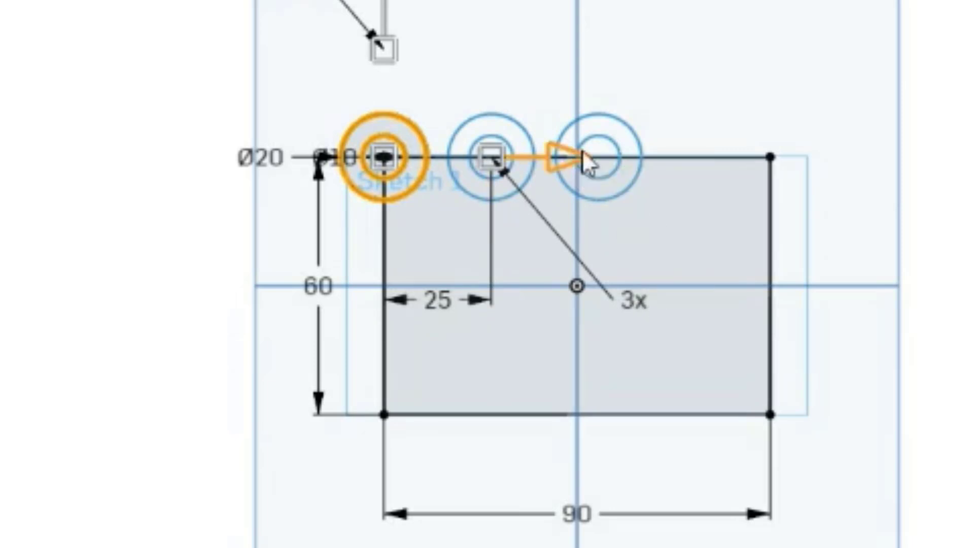
left_click_drag(568, 158, 731, 160)
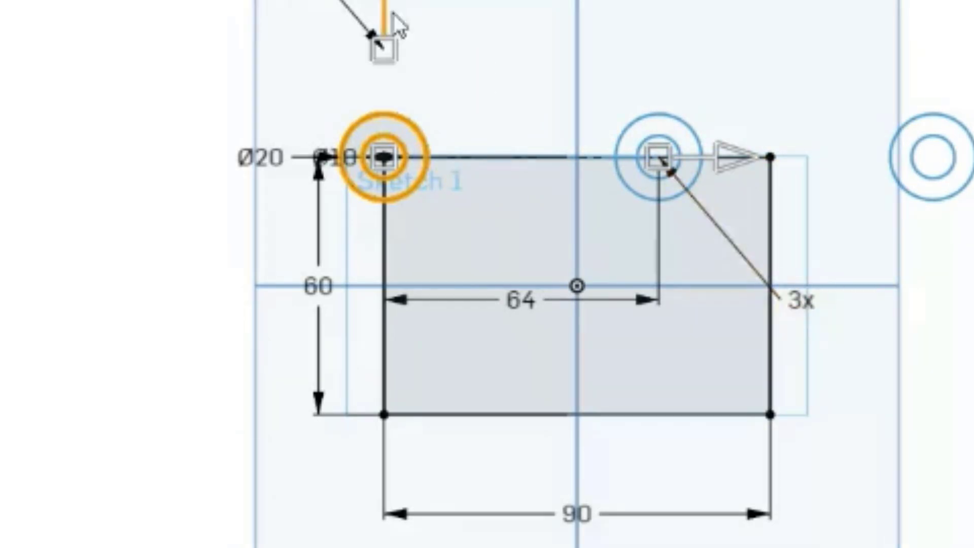
left_click_drag(384, 4, 394, 407)
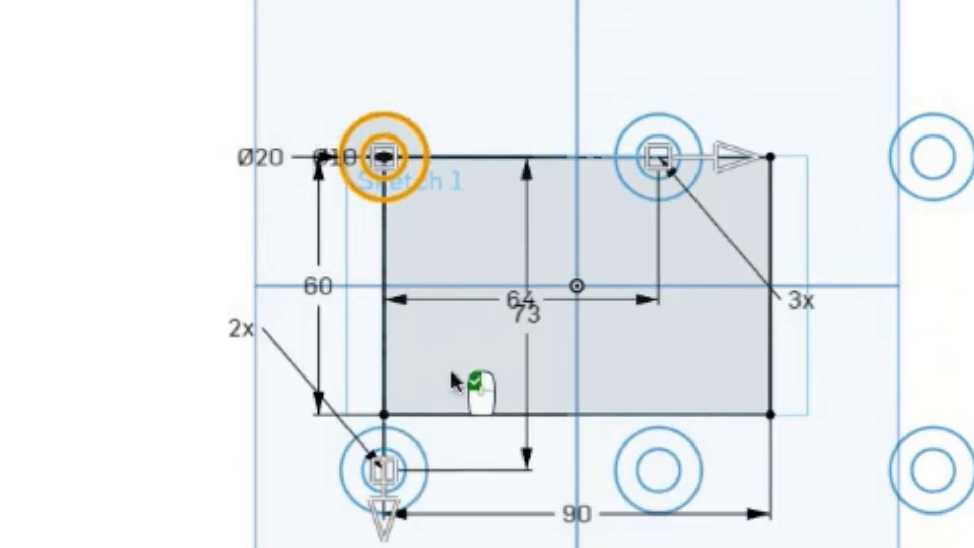
Set the circle pattern's horizontal instance count to 2.
left_click(811, 303)
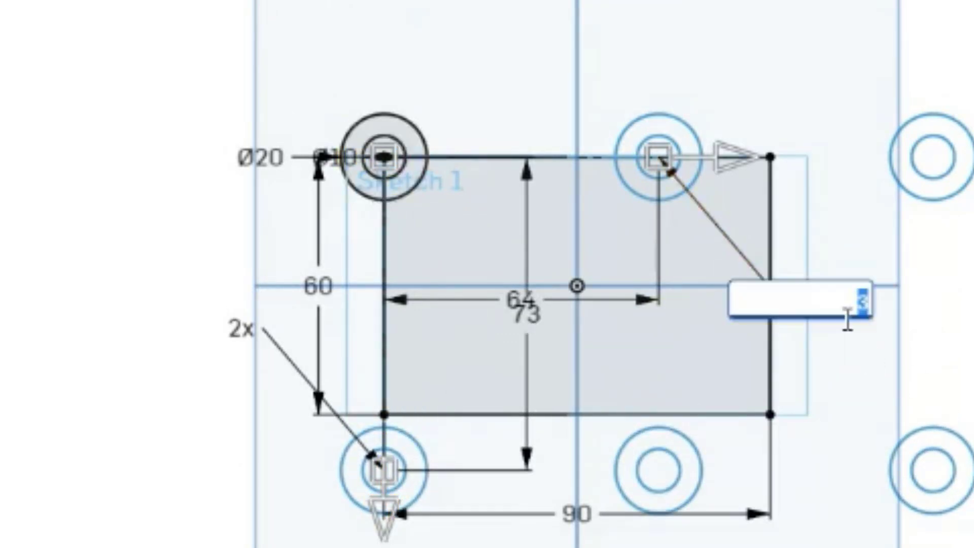
type("2")
key("Return")
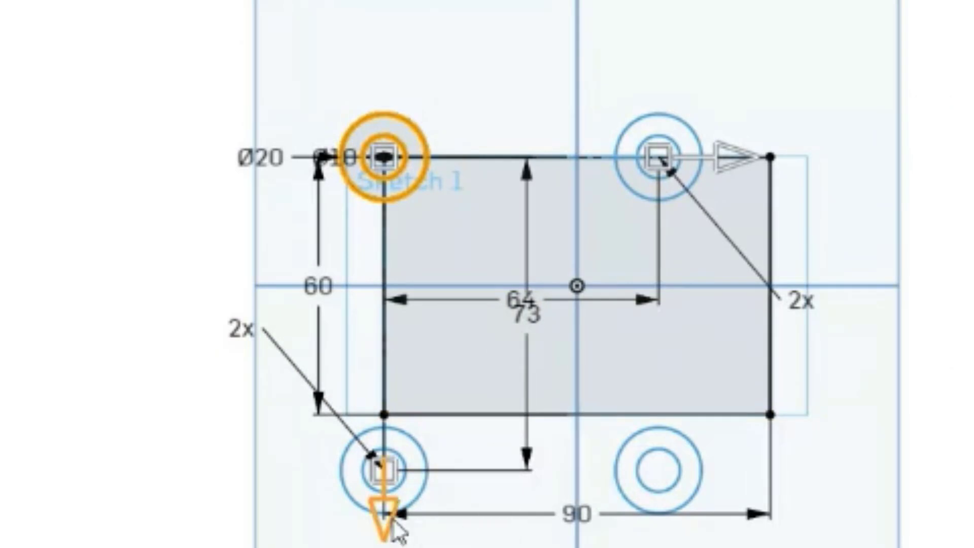
Set the pattern's vertical spacing to 60 mm and point its direction downward so copies fall on the lower edge.
left_click_drag(391, 529, 391, 547)
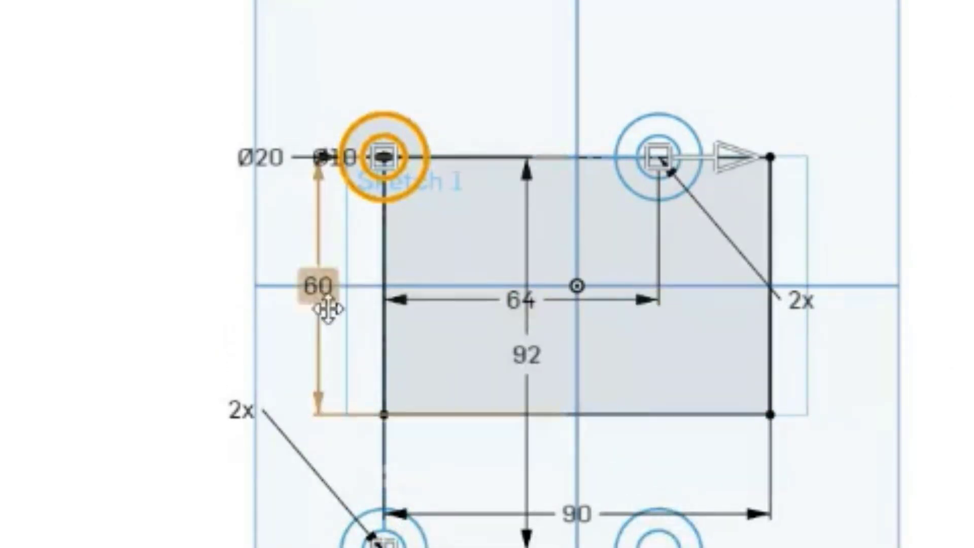
double_click(530, 358)
type("60")
key("Return")
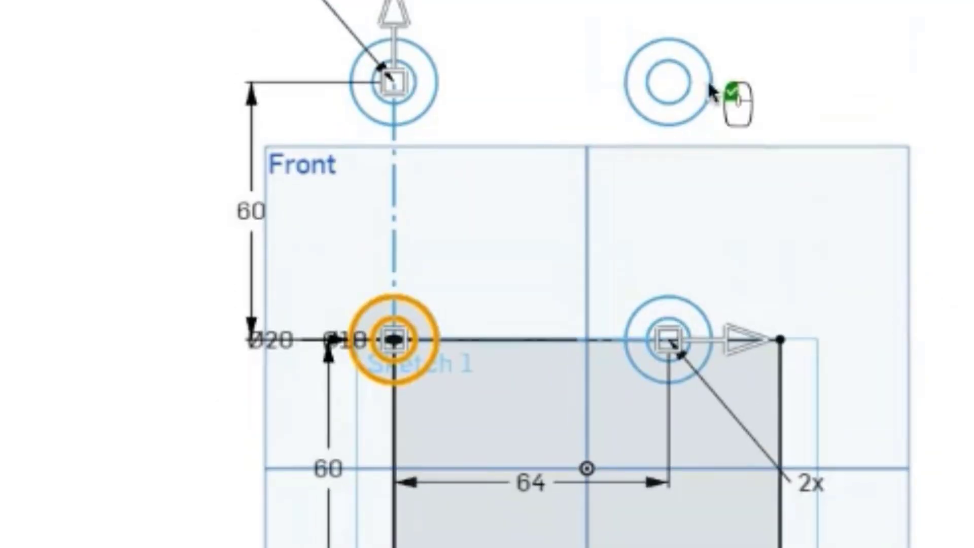
left_click(392, 18)
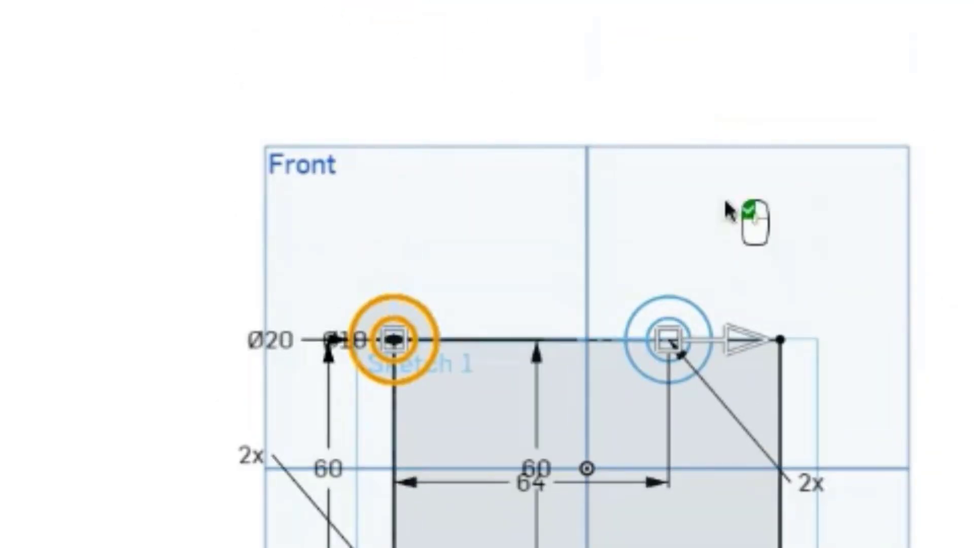
Set the pattern's horizontal spacing to 90 mm and finish the pattern with circles at all four rectangle corners.
left_click_drag(761, 341, 949, 346)
scroll(744, 258, "up", 1)
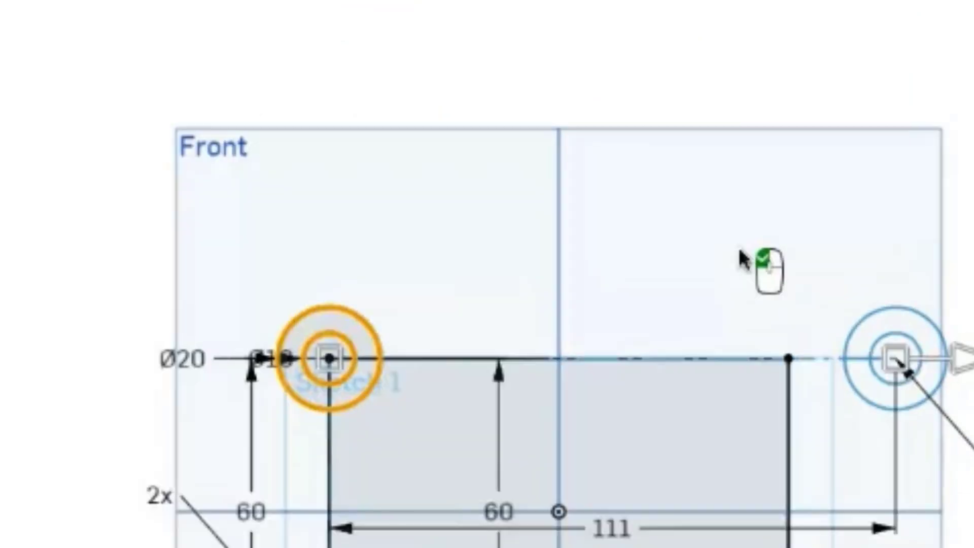
scroll(741, 259, "down", 3)
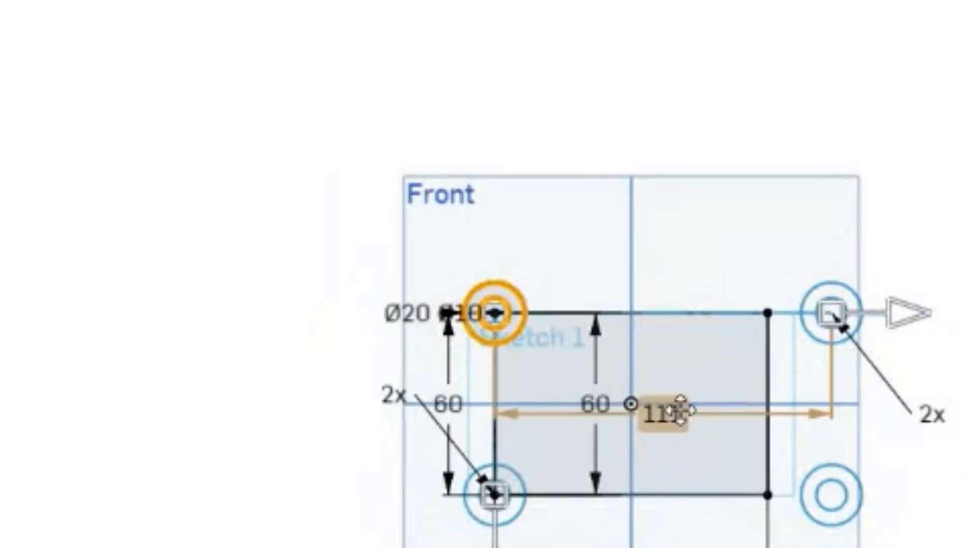
double_click(678, 407)
type("90")
key("Return")
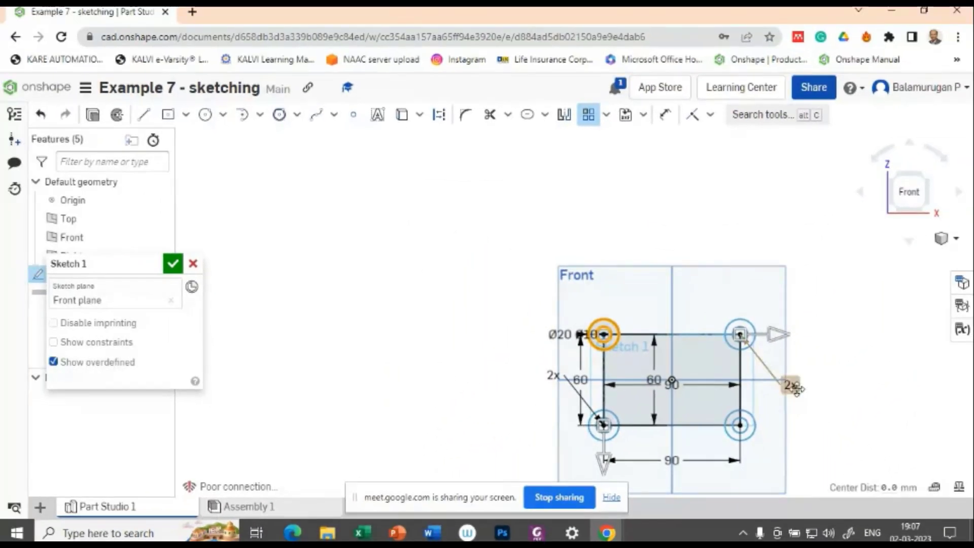
left_click(808, 264)
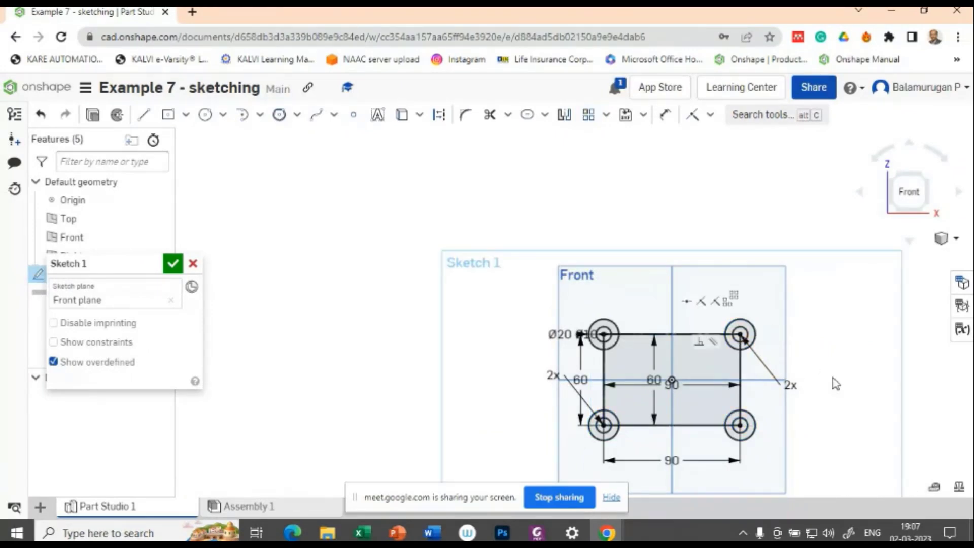
Switch to the PowerPoint slide show, examine the dimensioned drawing of sketching example 7, and return to the Onshape sketch.
key("f")
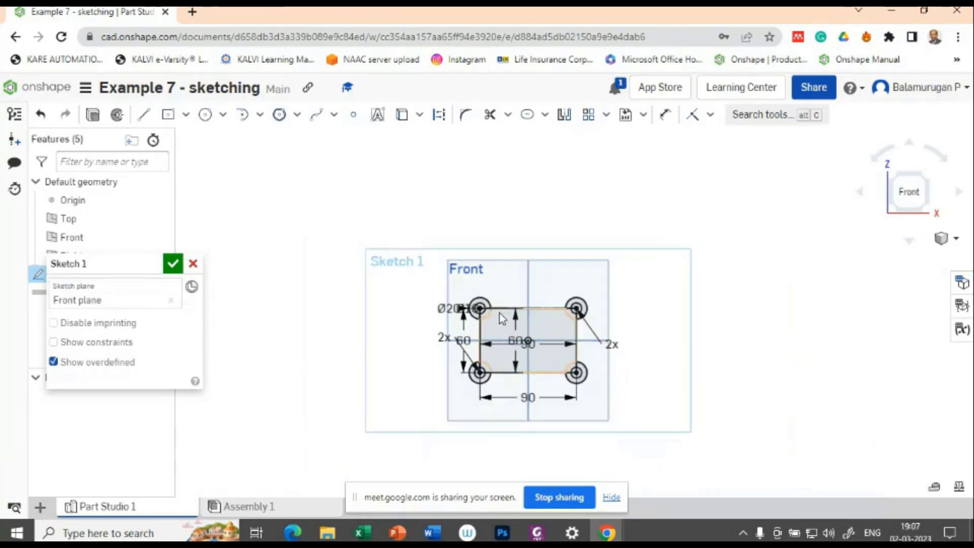
scroll(500, 312, "up", 5)
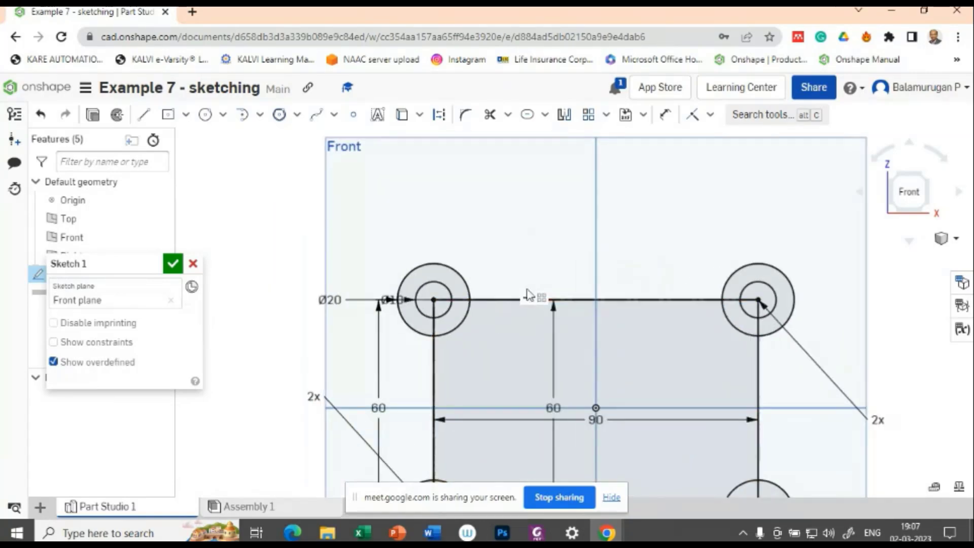
middle_click_drag(523, 258, 489, 156)
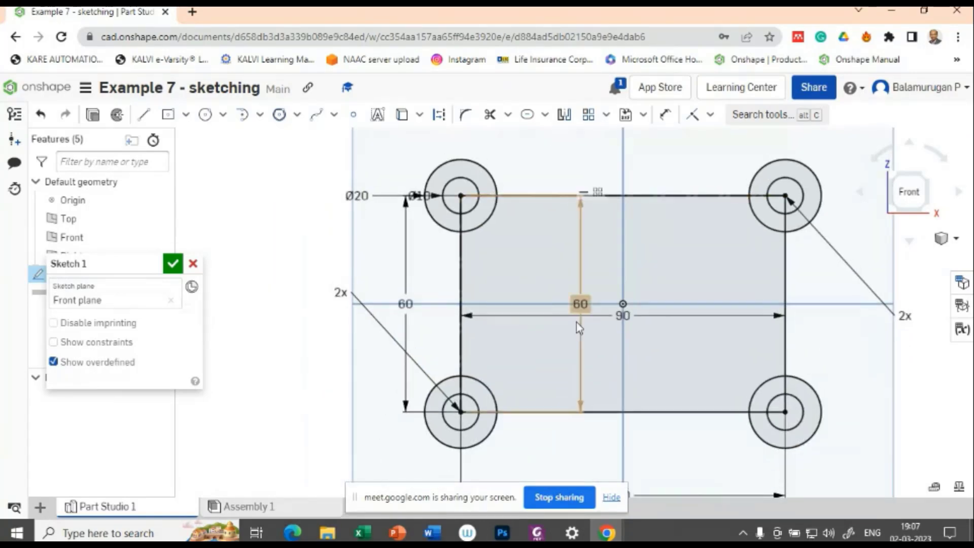
mouse_move(397, 534)
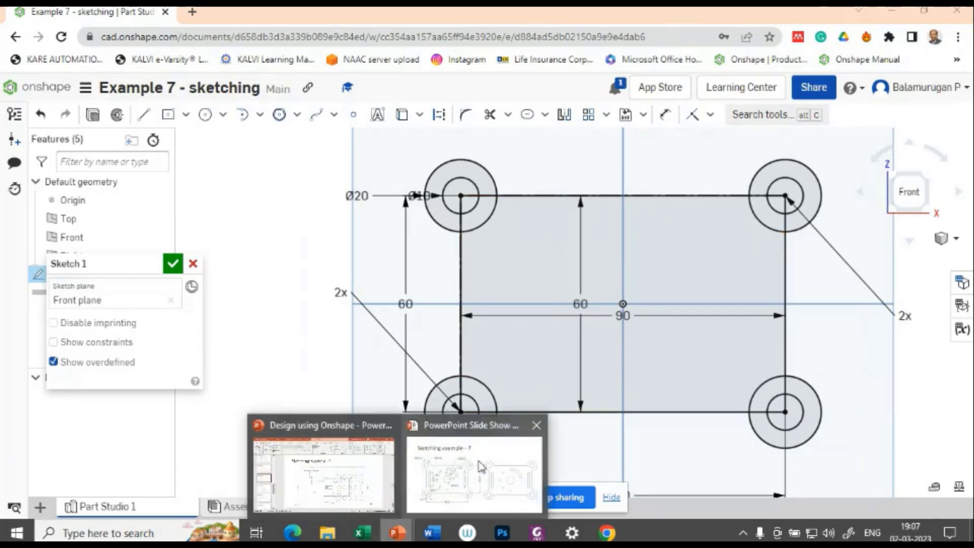
left_click(476, 461)
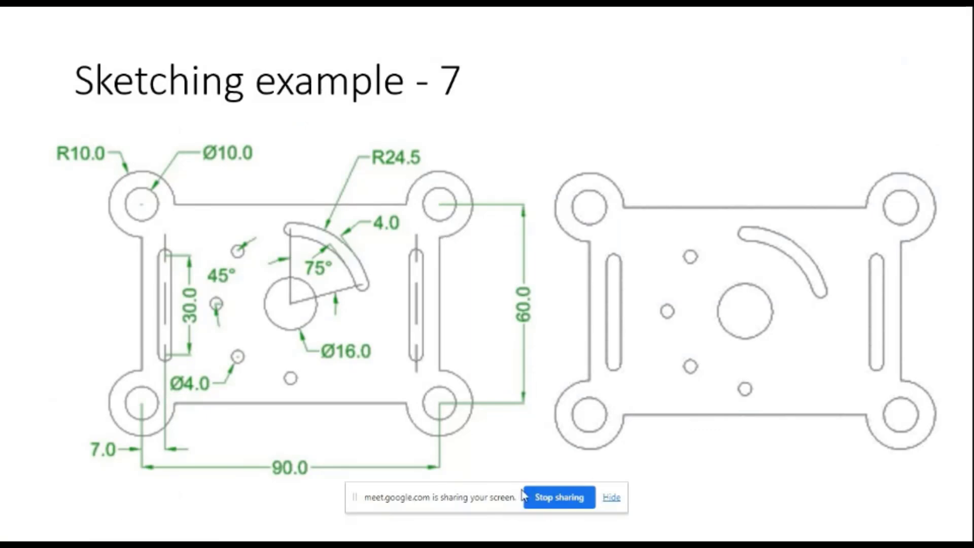
key("alt+Tab")
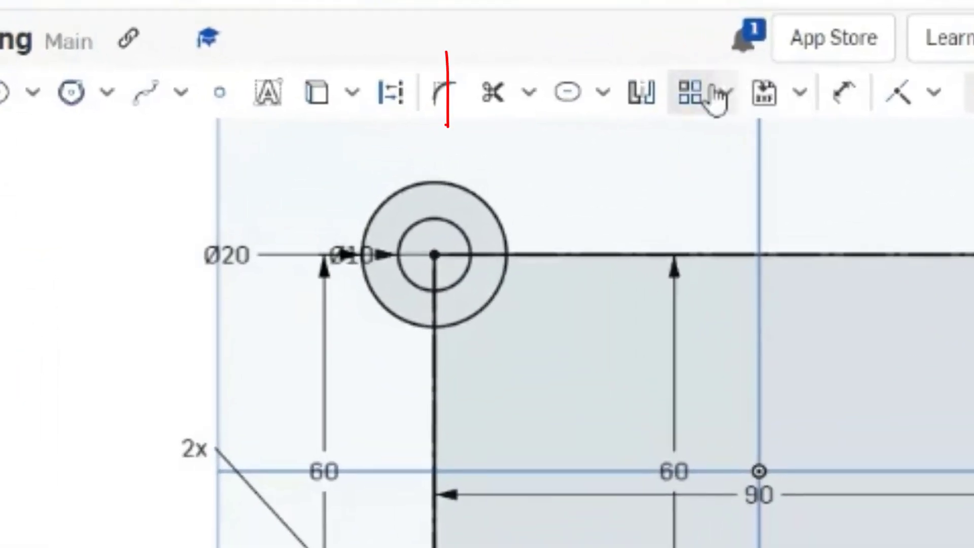
Trim the arcs of the four 20 mm circles that lie inside the rectangle and compare the outline with the PowerPoint drawing.
left_click(495, 96)
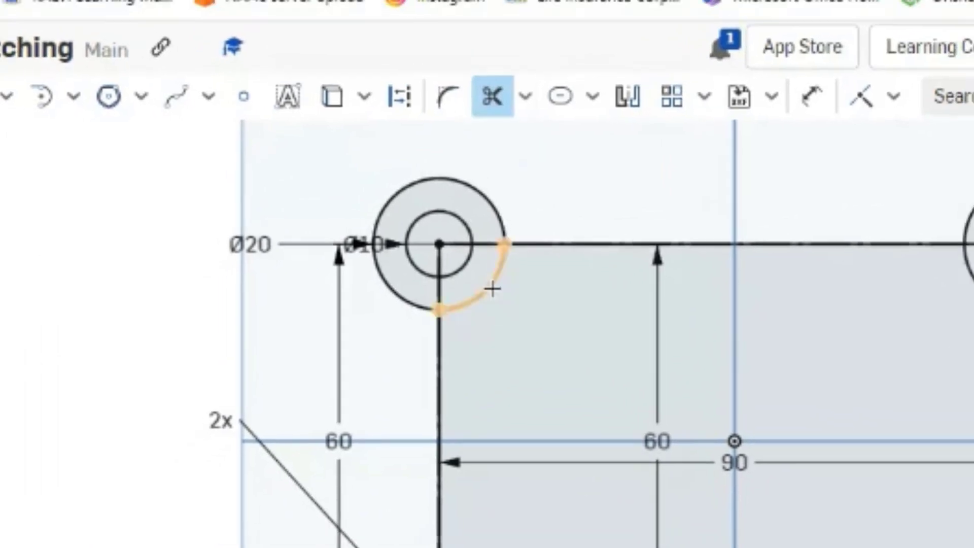
left_click(492, 289)
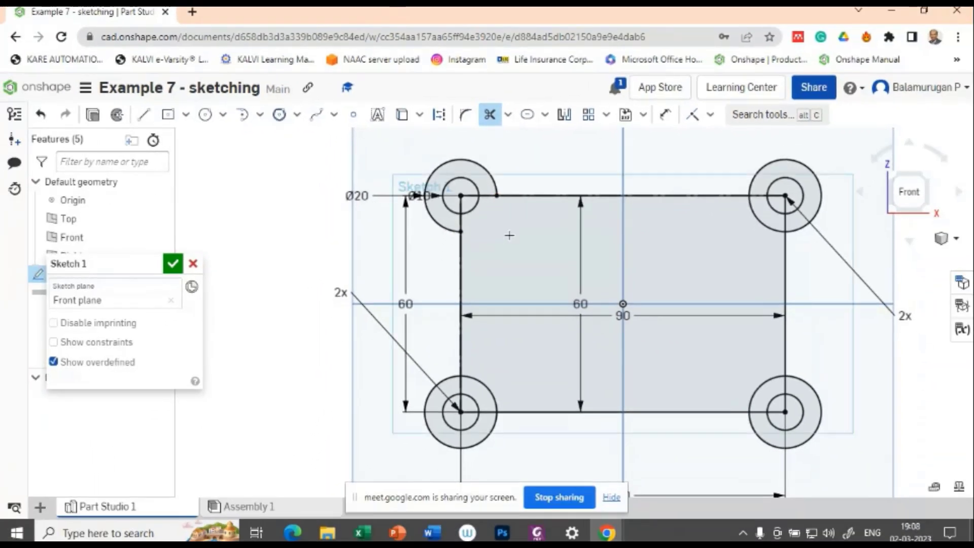
left_click(767, 225)
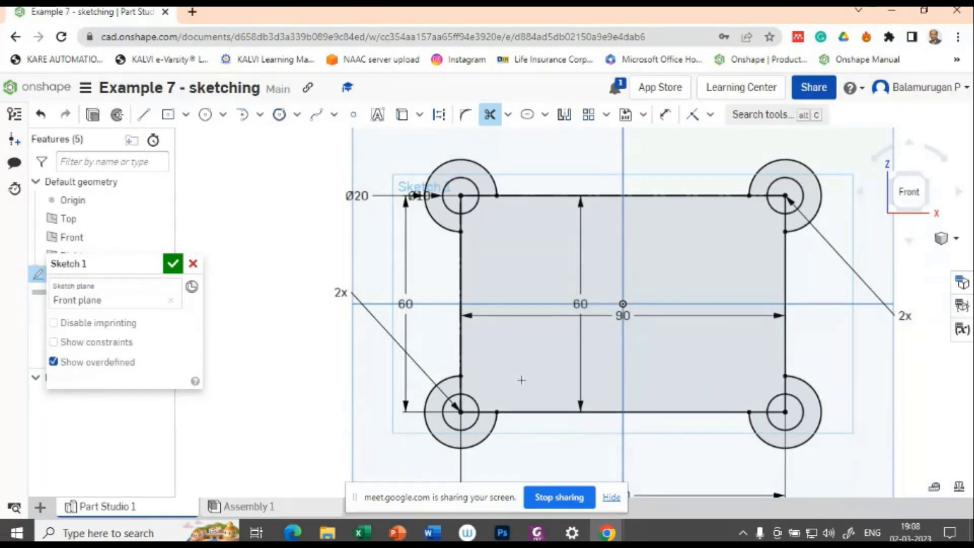
key("alt+Tab")
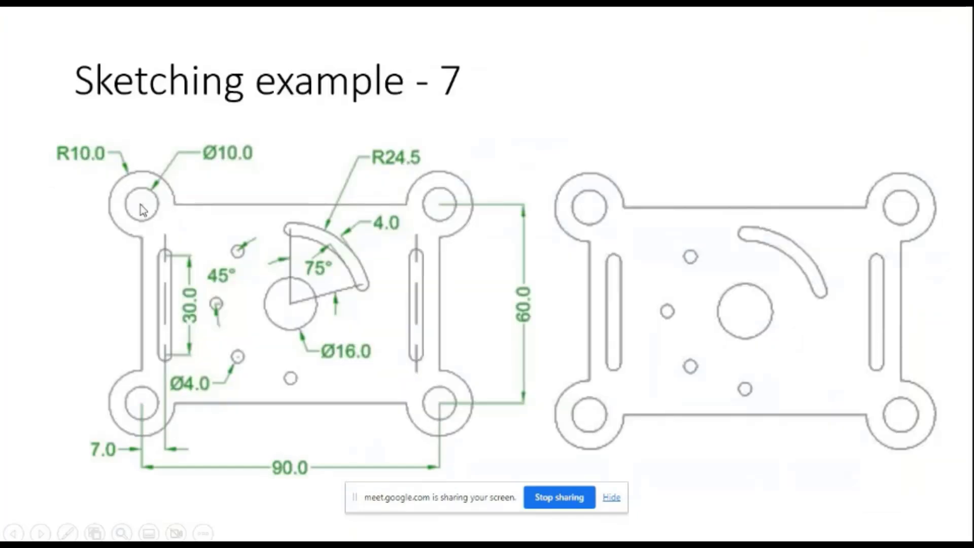
key("alt+Tab")
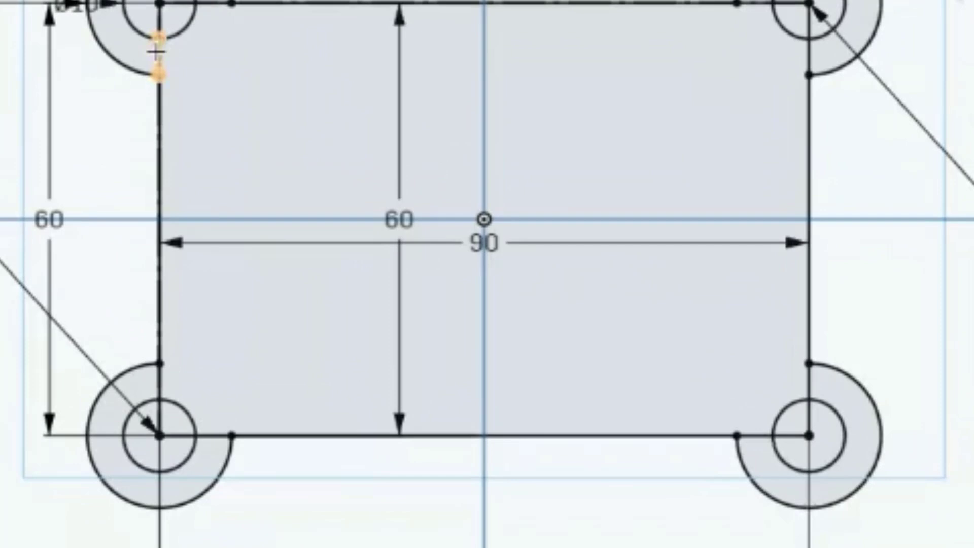
left_click(157, 51)
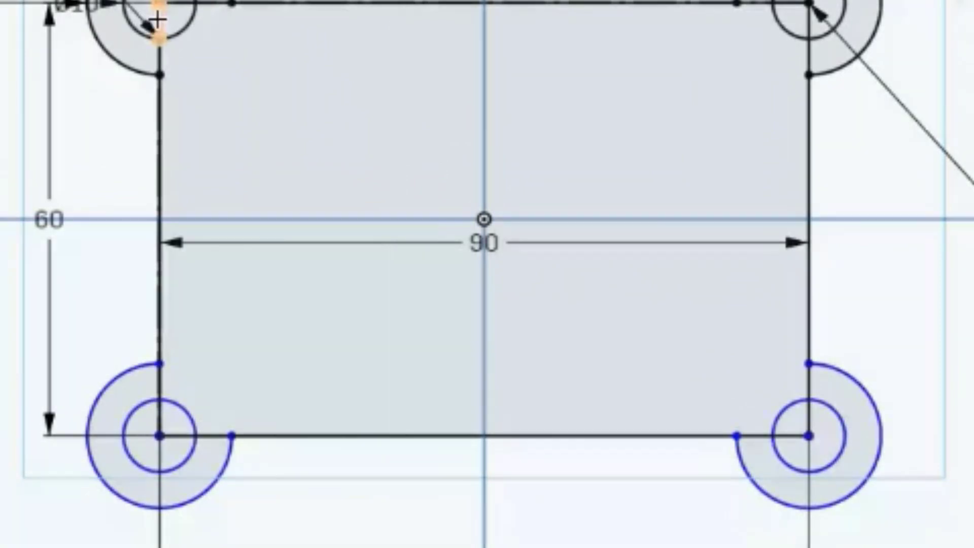
left_click(161, 22)
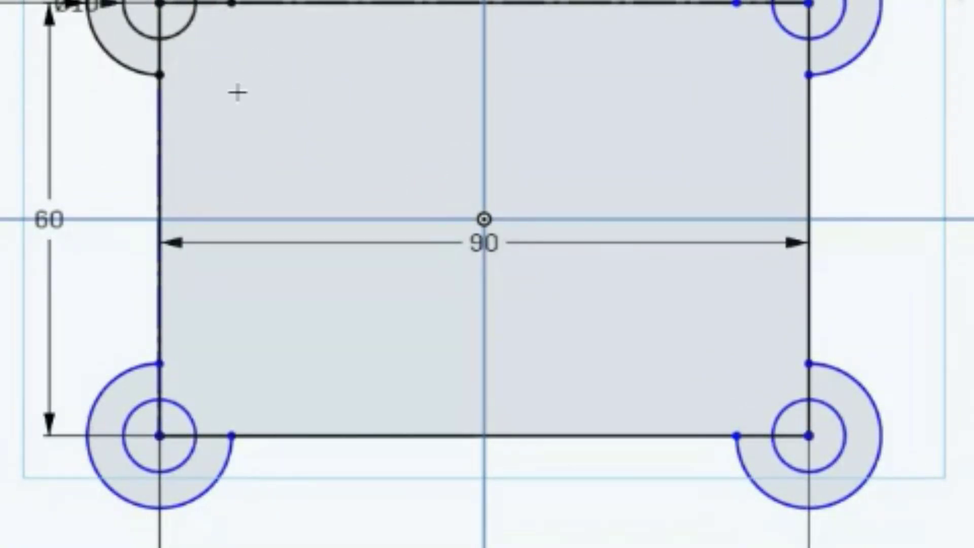
key("ctrl+z")
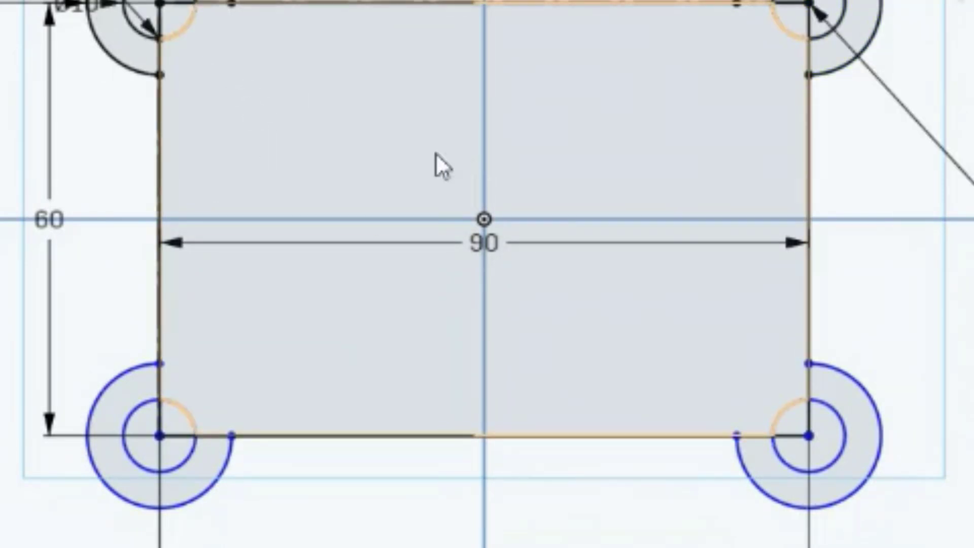
key("ctrl+z")
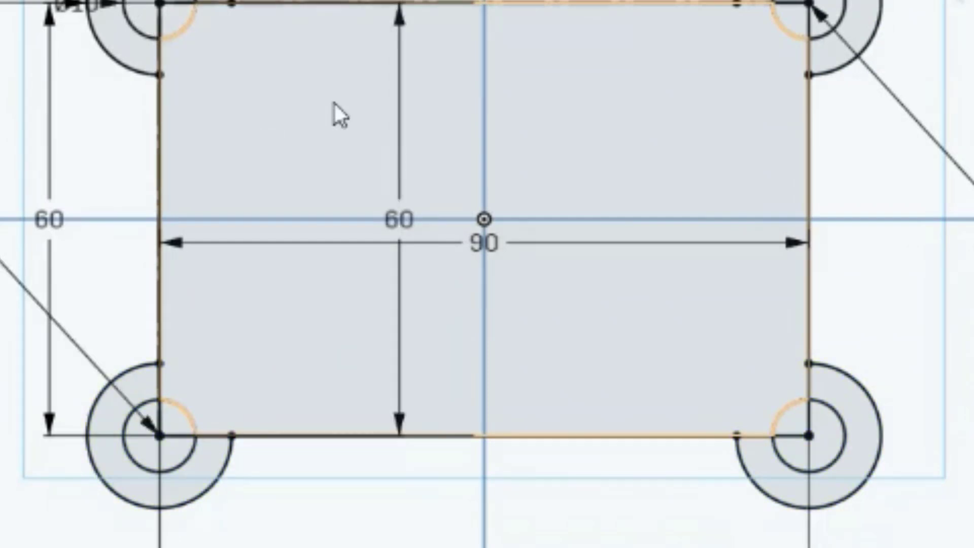
Move the lower-left 2x pattern label down and remove the inner vertical 60 mm dimension.
left_click_drag(1, 261, 1, 350)
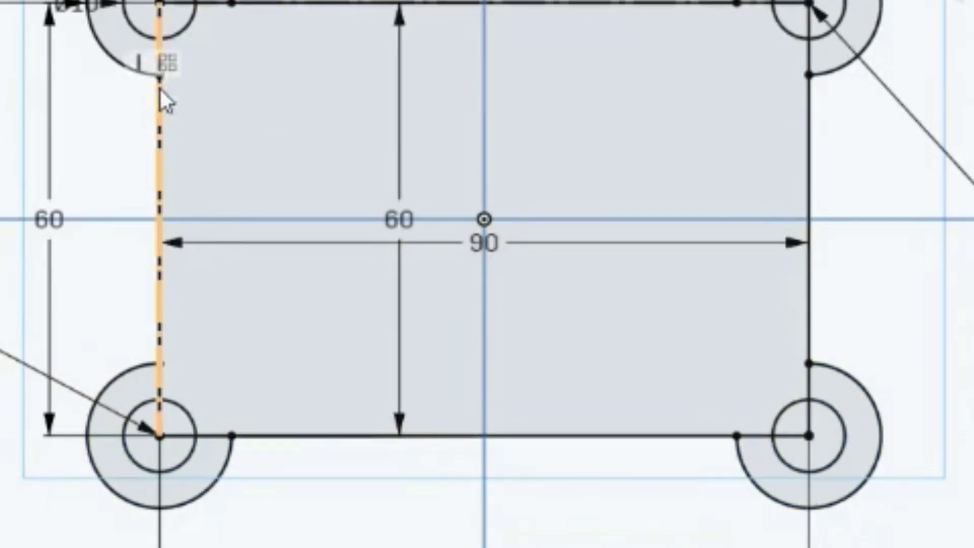
key("ctrl+z")
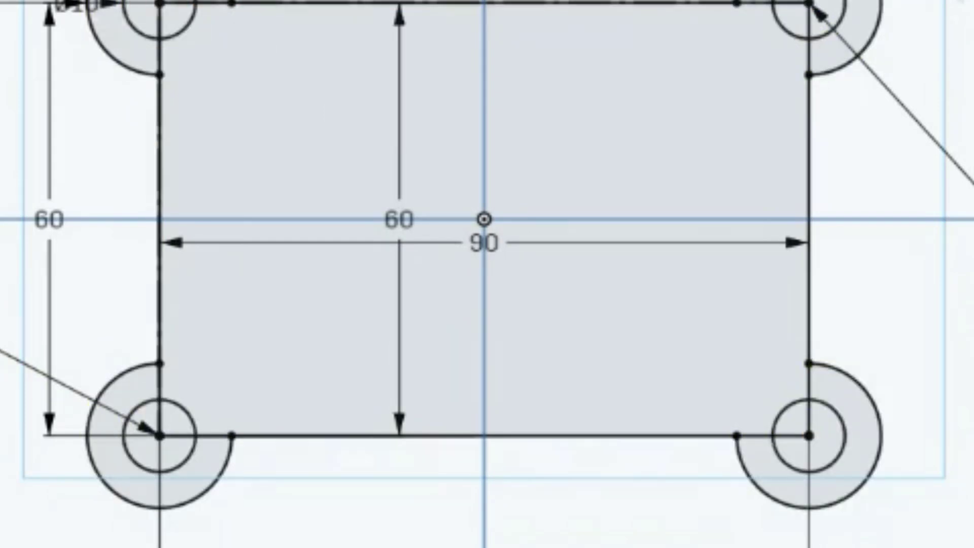
key("ctrl+z")
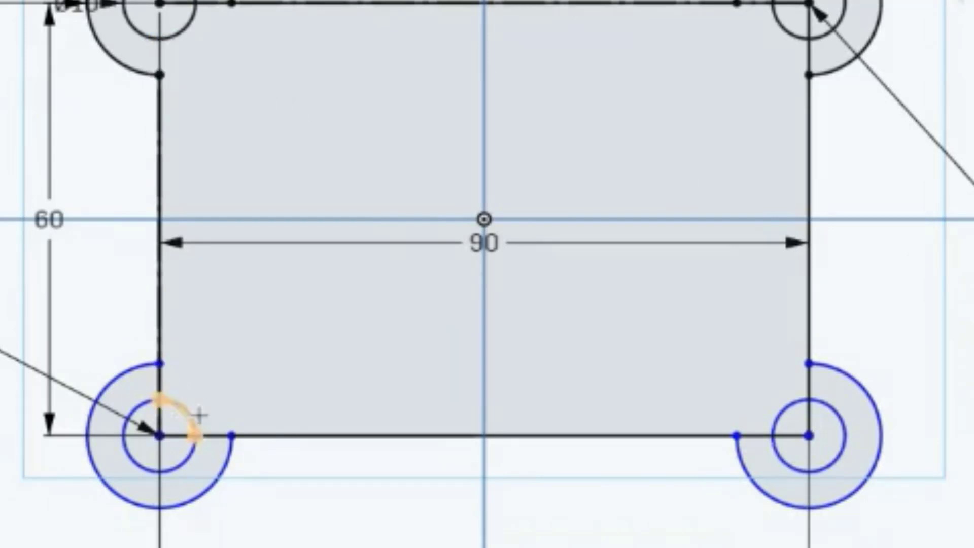
Trim the rectangle edge segments that lie inside the lower-left and lower-right corner circles.
left_click(158, 378)
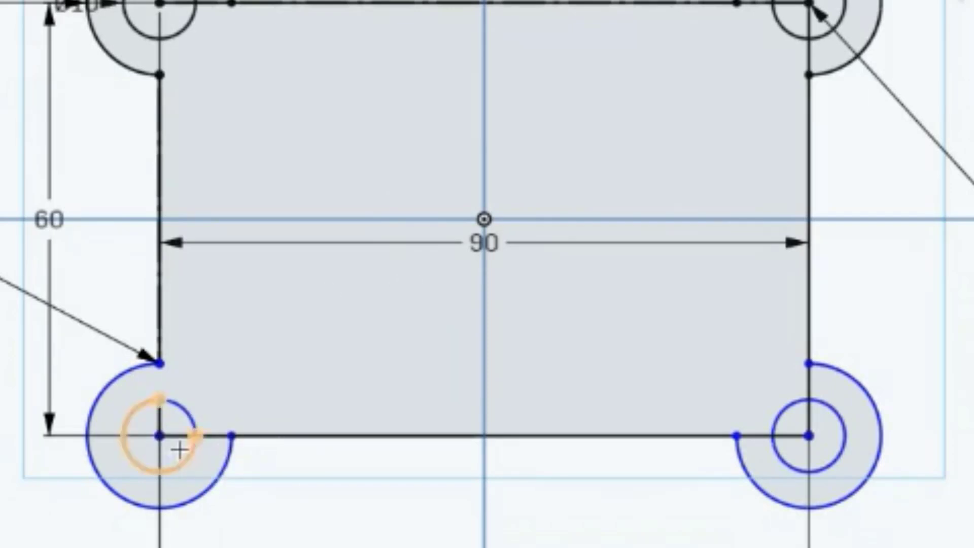
left_click(171, 426)
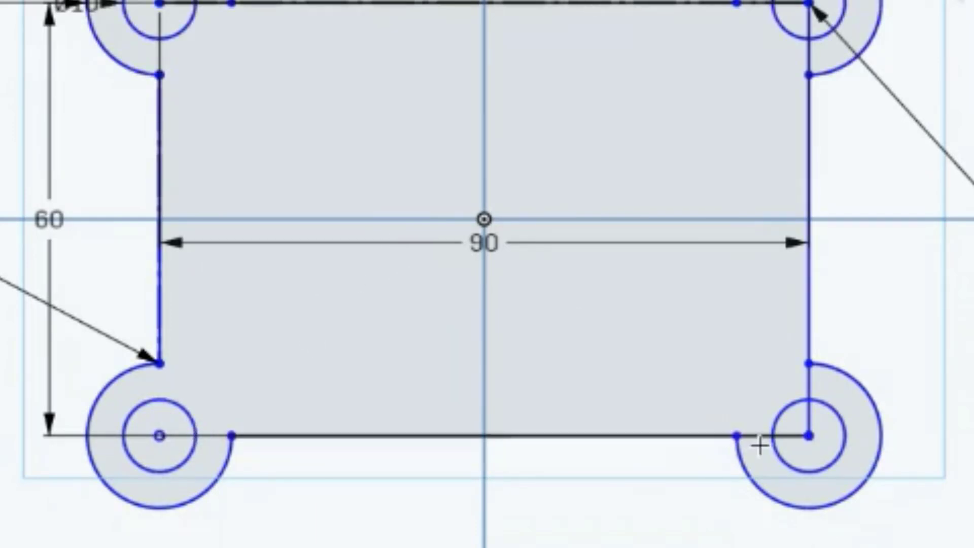
left_click(797, 436)
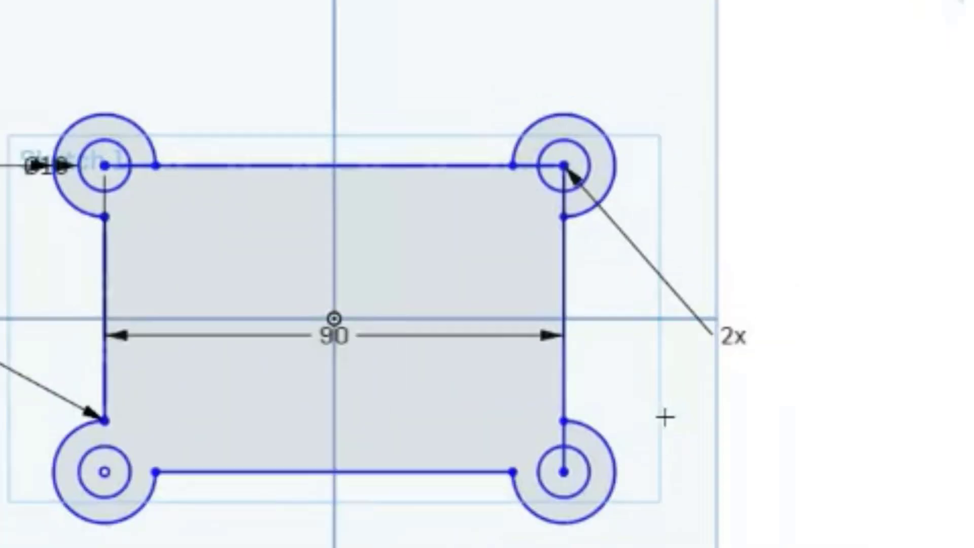
scroll(593, 405, "up", 2)
scroll(593, 405, "up", 4)
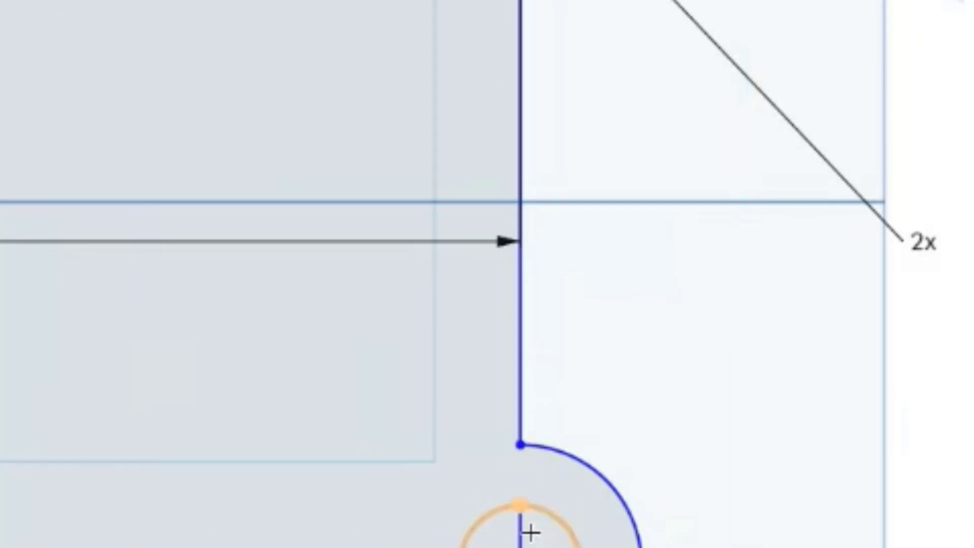
Trim the rectangle edge segments inside the upper-right corner circles and move that corner's 2x pattern label above the plate.
middle_click_drag(807, 8, 883, 344)
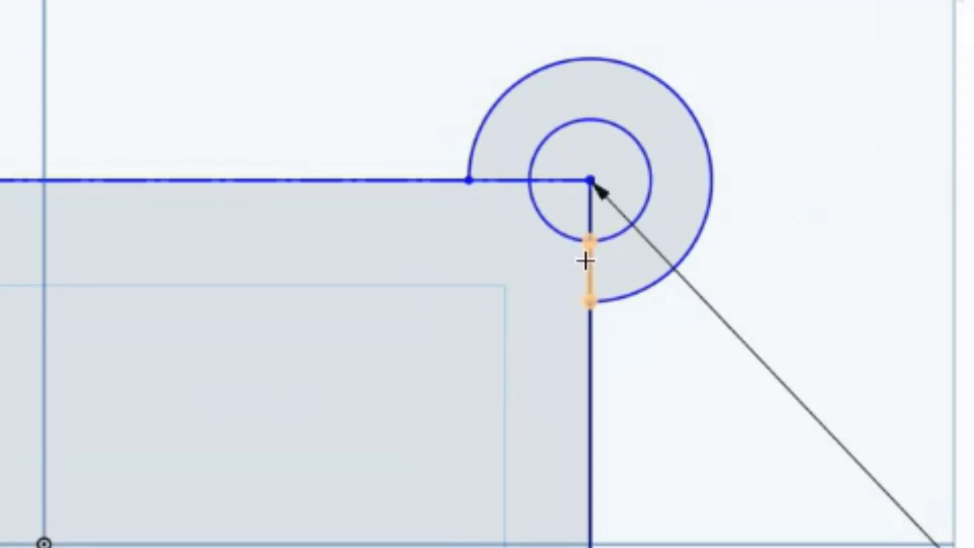
left_click(590, 246)
left_click(591, 211)
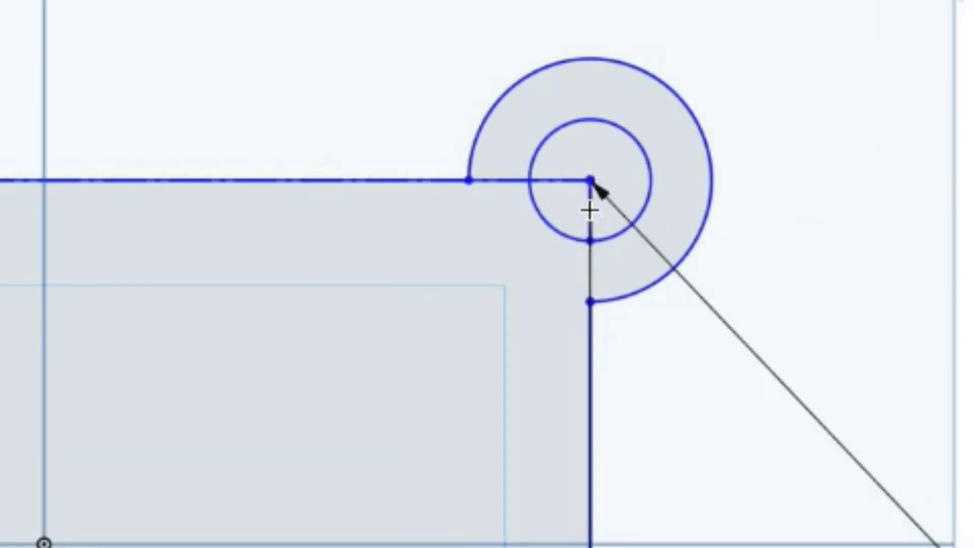
left_click(558, 178)
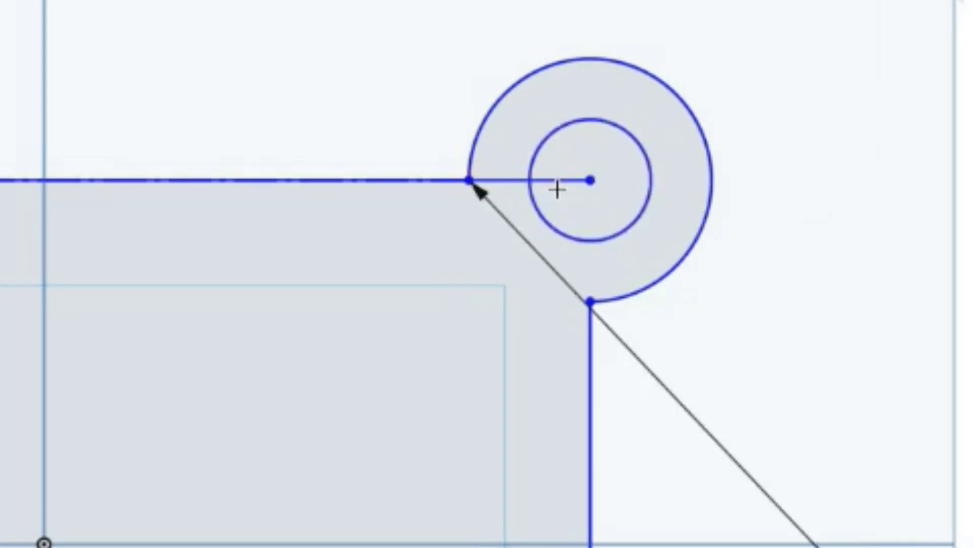
left_click(559, 179)
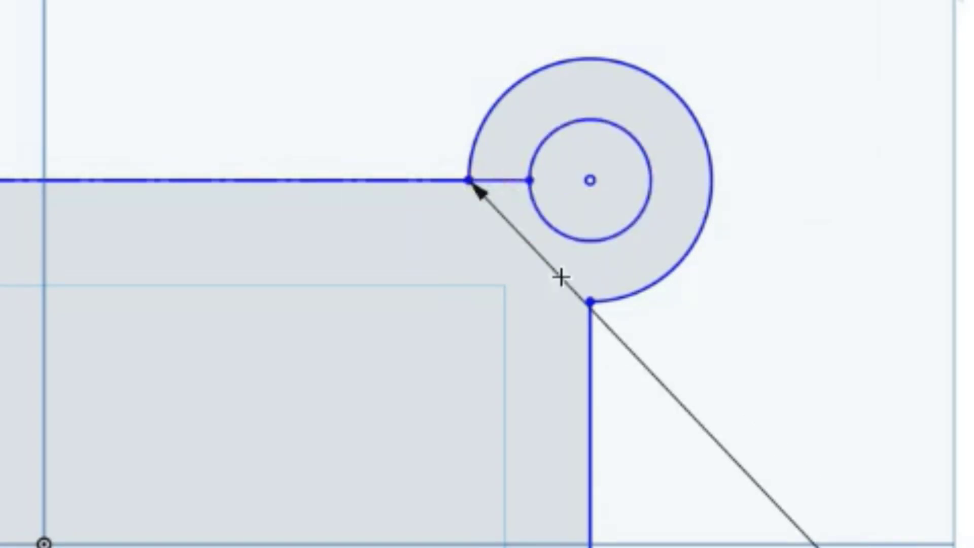
scroll(635, 356, "up", 2)
scroll(670, 366, "down", 5)
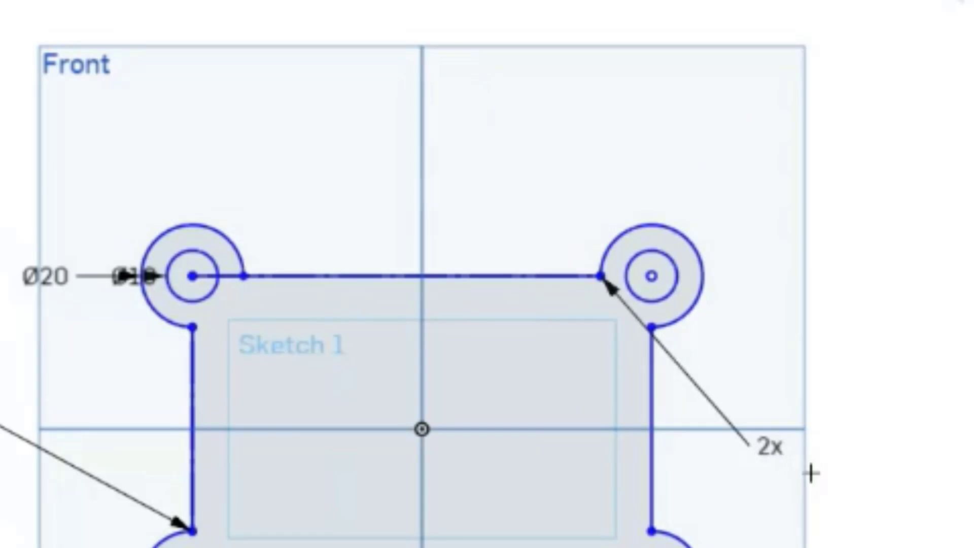
left_click_drag(771, 444, 468, 51)
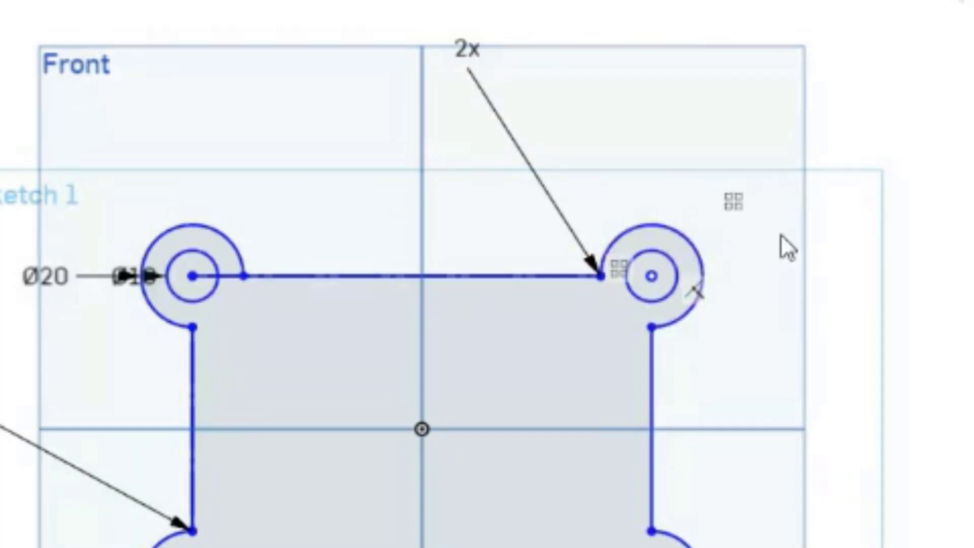
Dimension the radius of the upper-right outer arc and the diameter of the circle inside it.
scroll(781, 238, "down", 2)
scroll(781, 240, "up", 3)
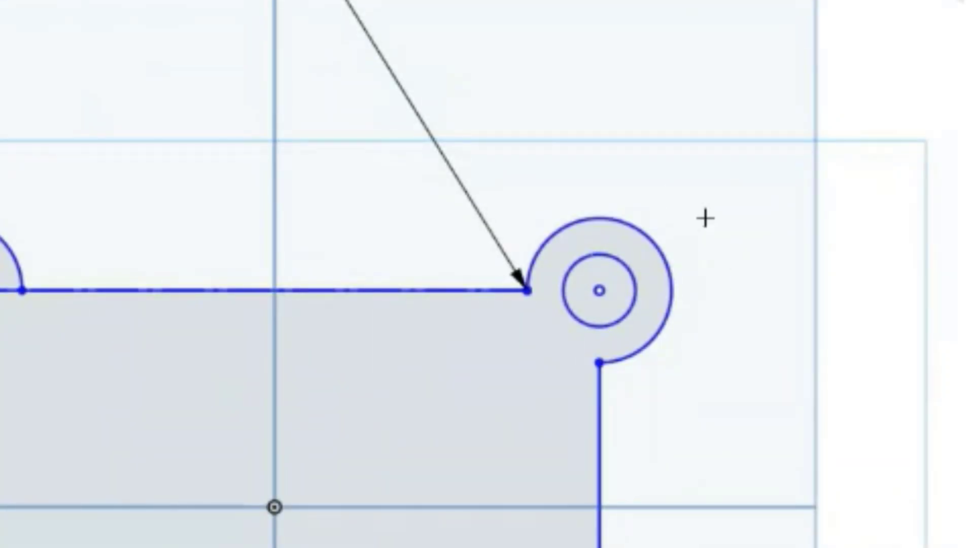
left_click(665, 251)
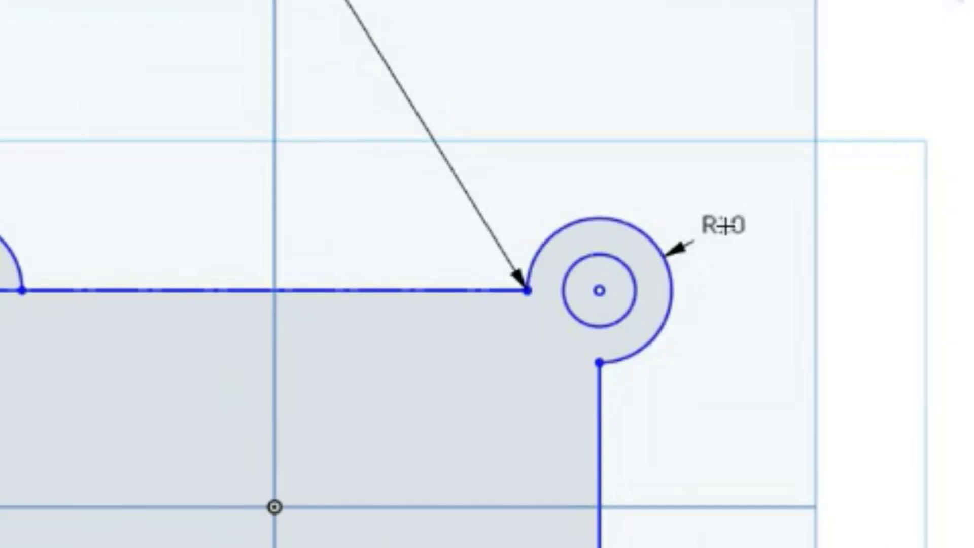
left_click(728, 220)
left_click(640, 291)
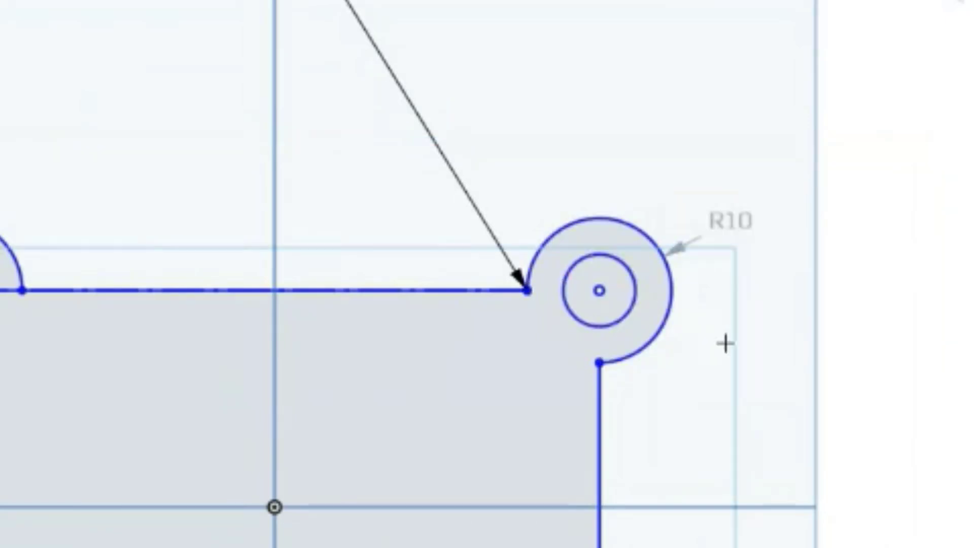
left_click(734, 346)
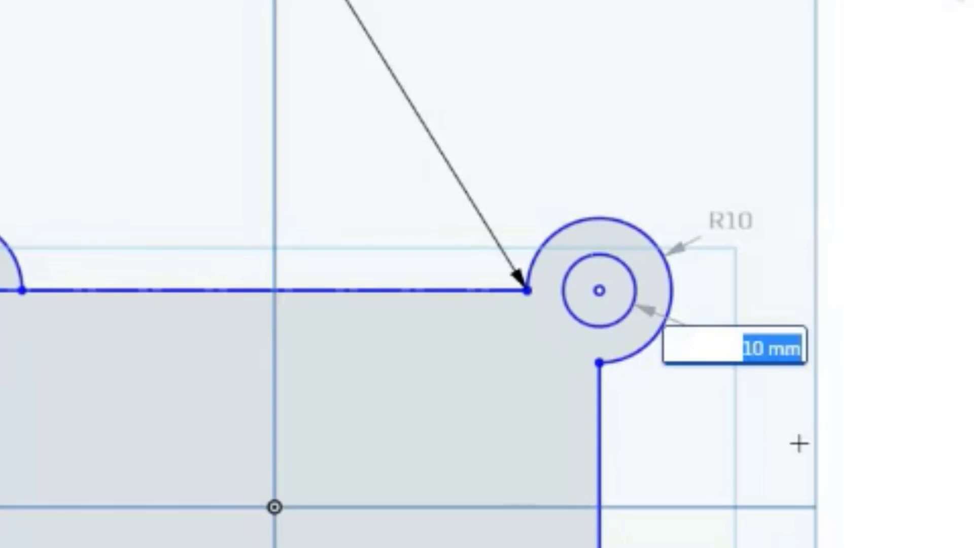
key("Return")
Move the upper-left hole's diameter dimension above its corner and delete the R10 and Ø10 dimensions at the upper-right corner.
scroll(791, 354, "down", 6)
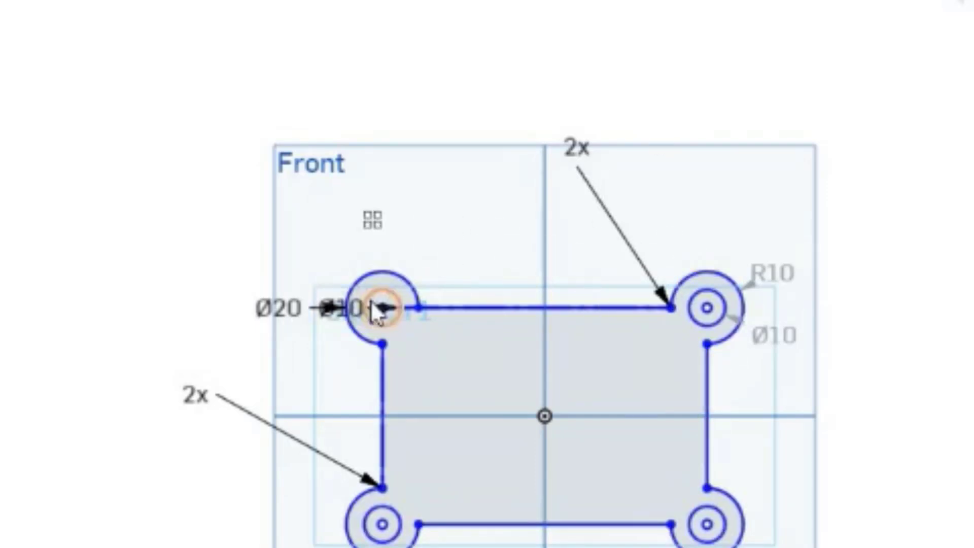
left_click_drag(339, 304, 355, 203)
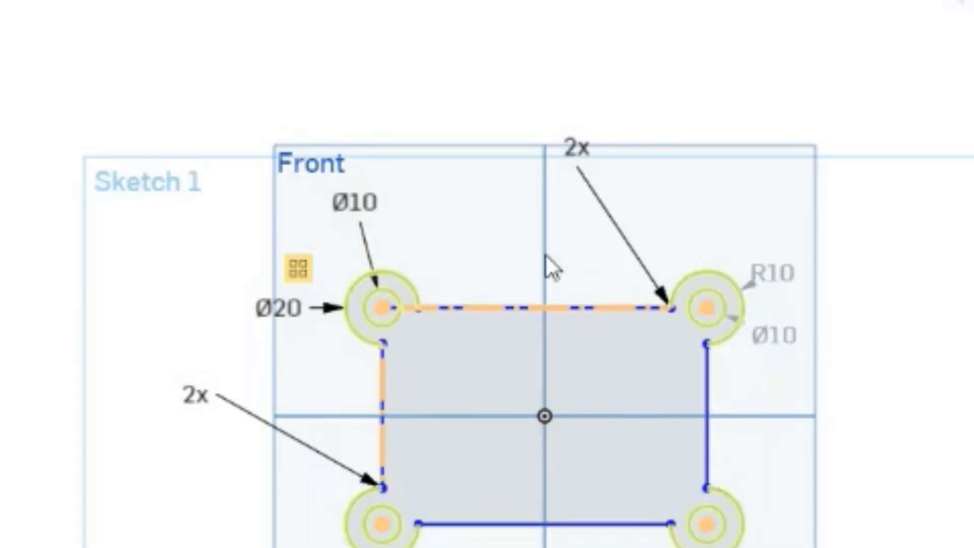
left_click(769, 269)
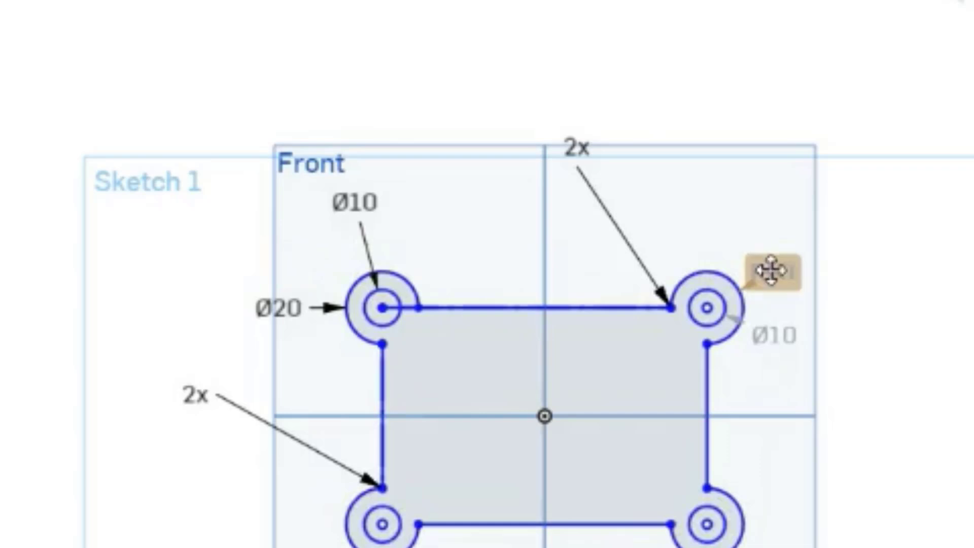
left_click(950, 396)
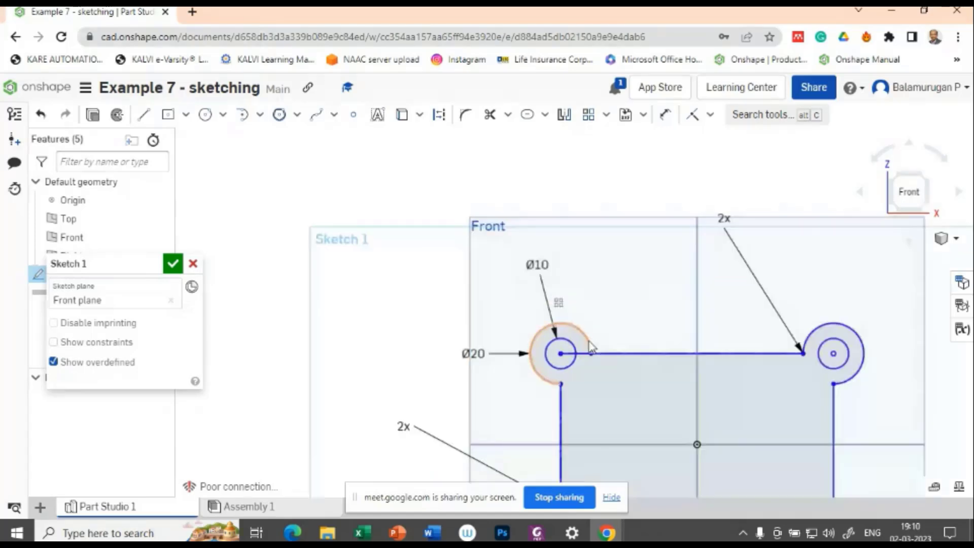
scroll(589, 340, "up", 6)
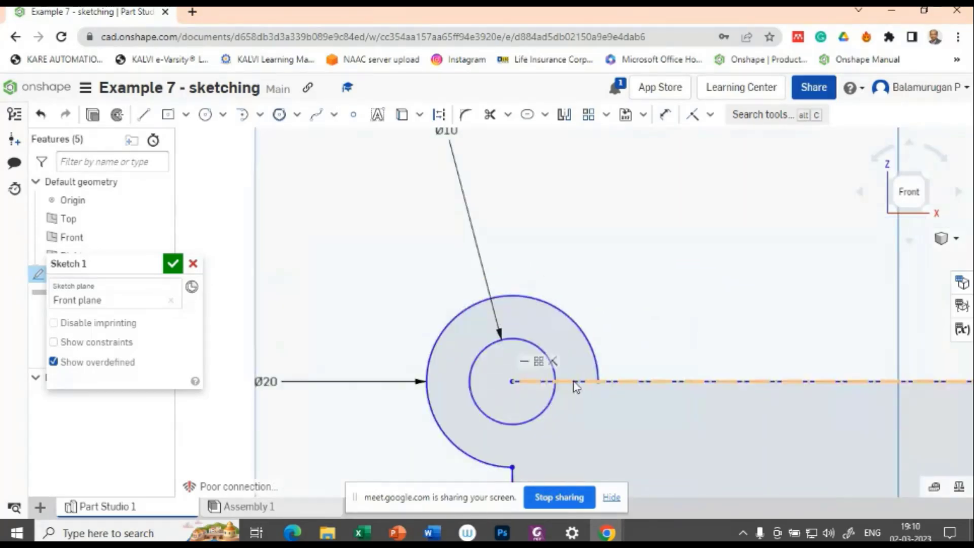
left_click(666, 114)
left_click(578, 381)
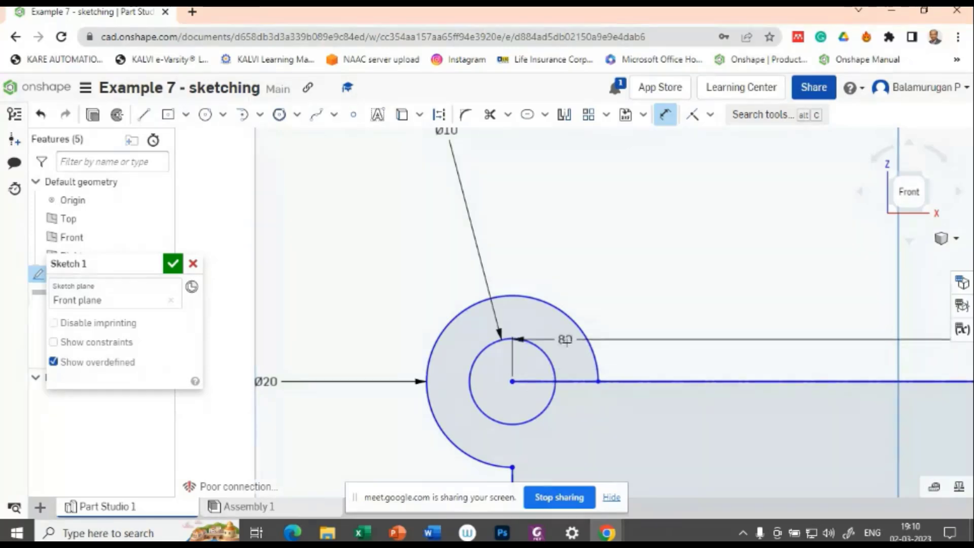
key("Escape")
Trim the upper edge's segments inside the upper-left corner's outer arc and inner circle.
left_click(495, 118)
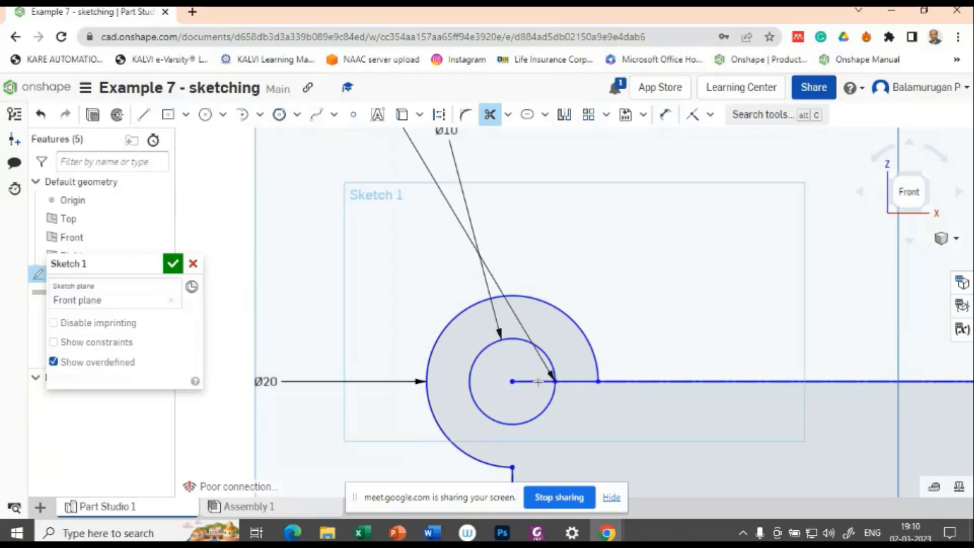
left_click(577, 379)
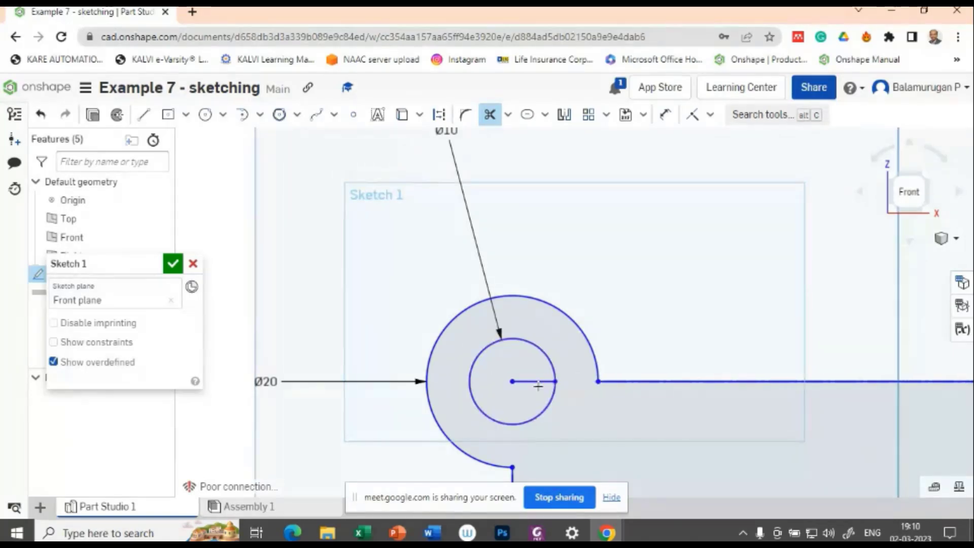
left_click(538, 381)
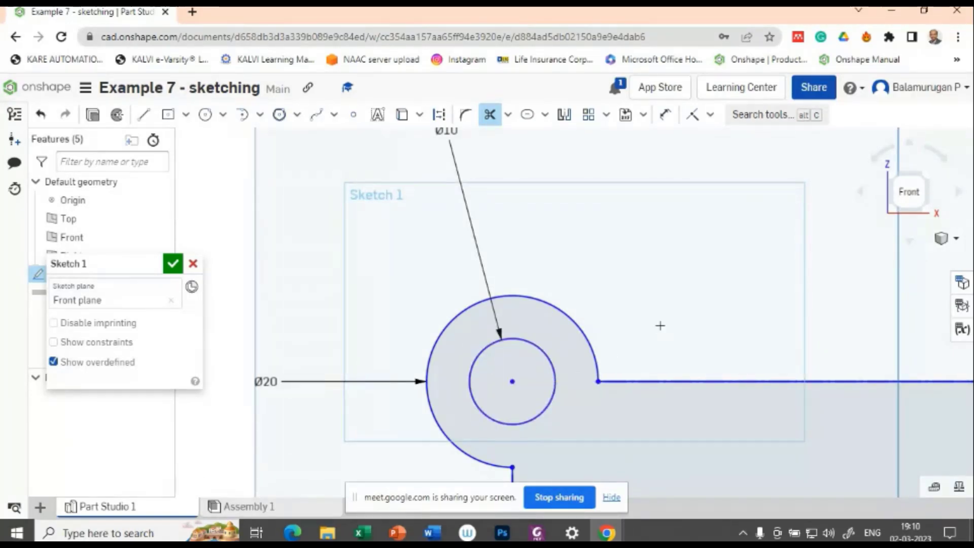
scroll(660, 326, "down", 6)
middle_click_drag(891, 414, 818, 335)
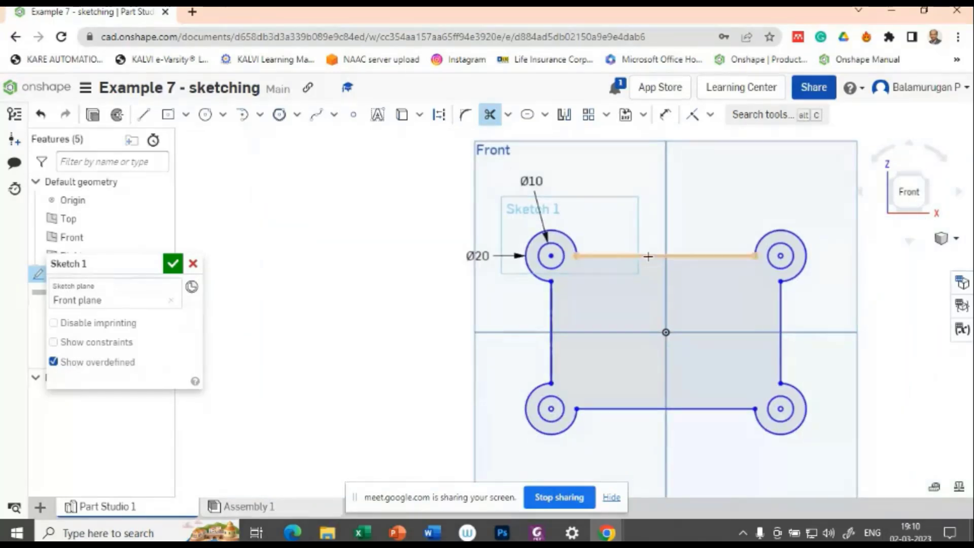
key("Escape")
Dimension the corner circles centre to centre, 60 mm vertically on the plate's right side and 90 mm horizontally along its lower edge.
key("d")
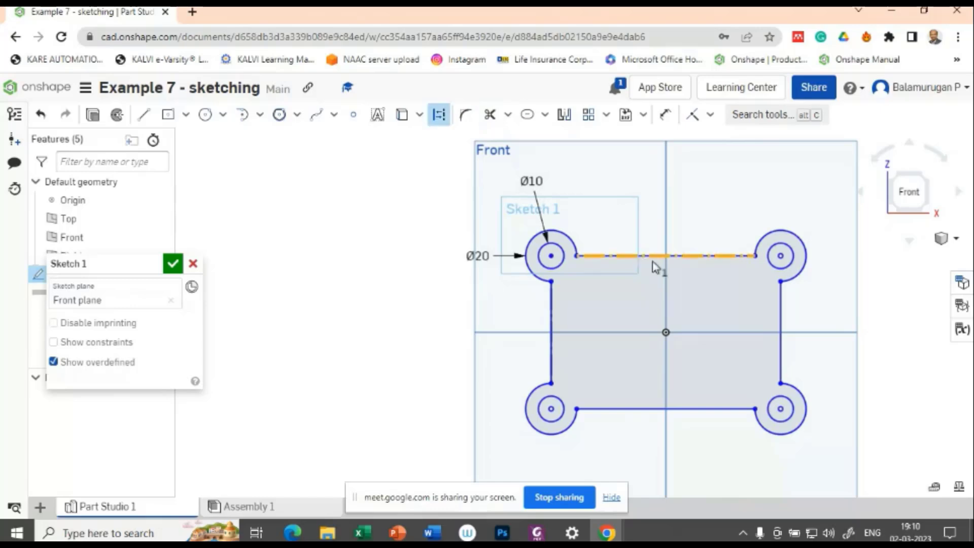
key("Escape")
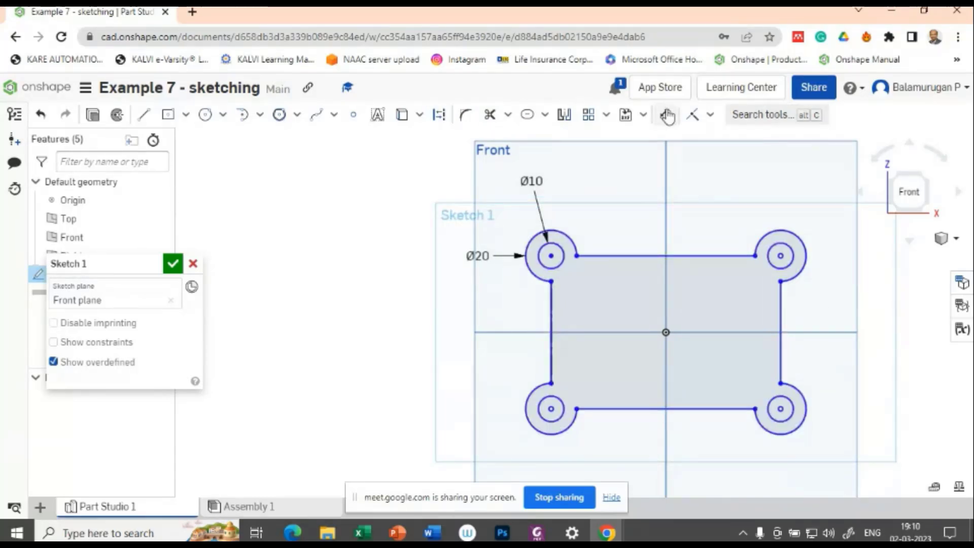
left_click(693, 118)
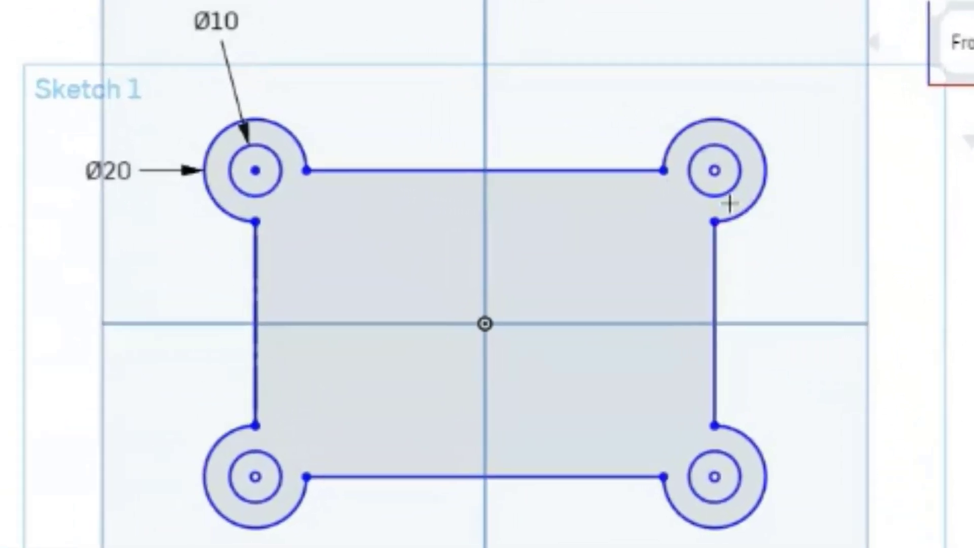
left_click(715, 172)
left_click(714, 477)
left_click(807, 356)
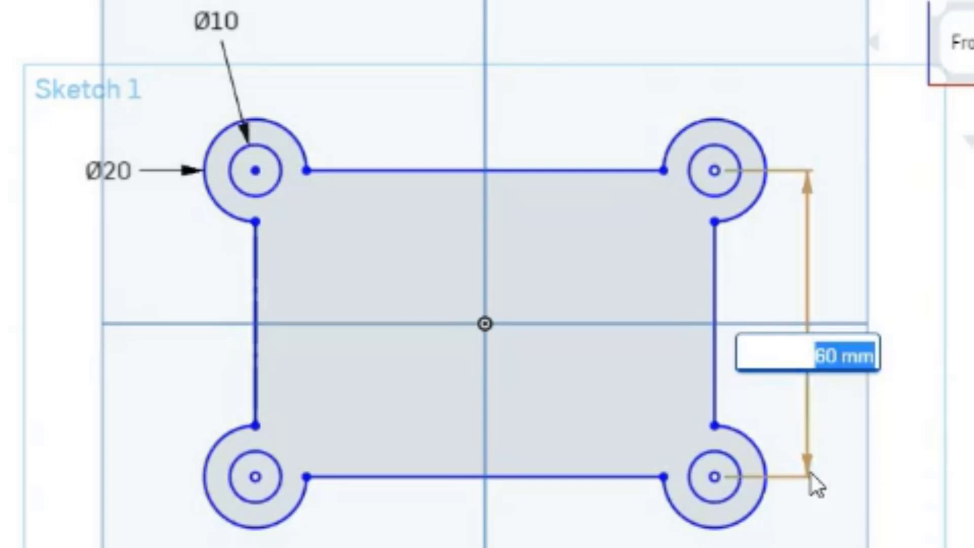
key("Return")
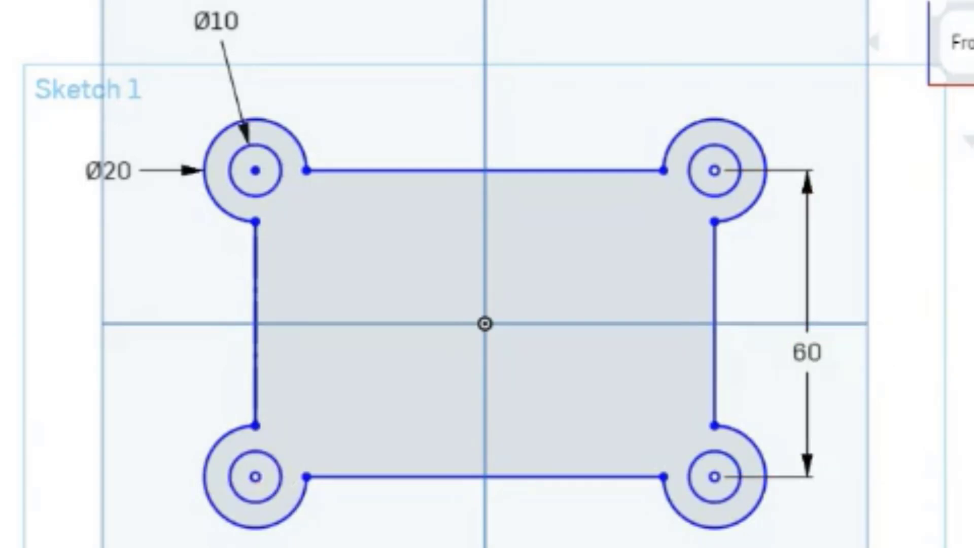
left_click(716, 477)
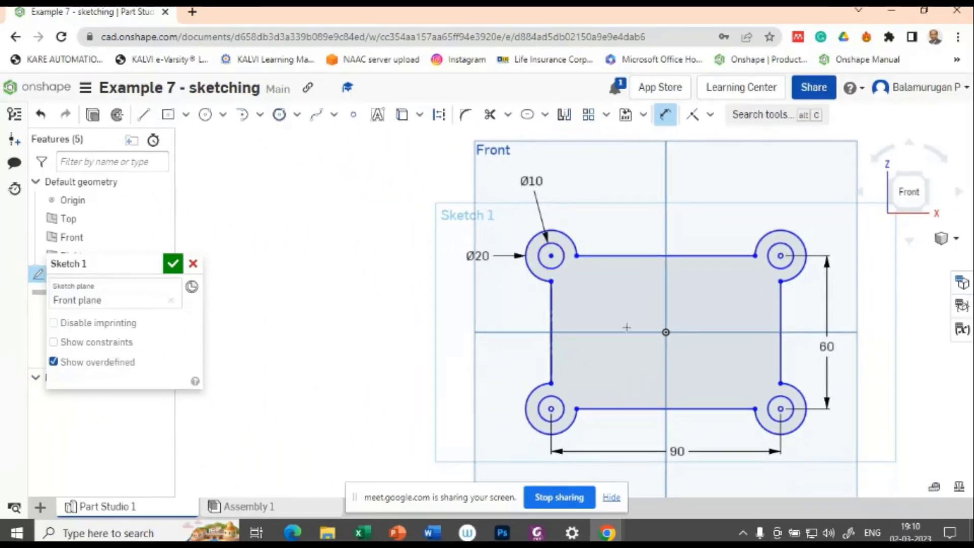
Draw a vertical line about 10 mm inside the plate's left edge and convert it to construction geometry.
key("alt+Tab")
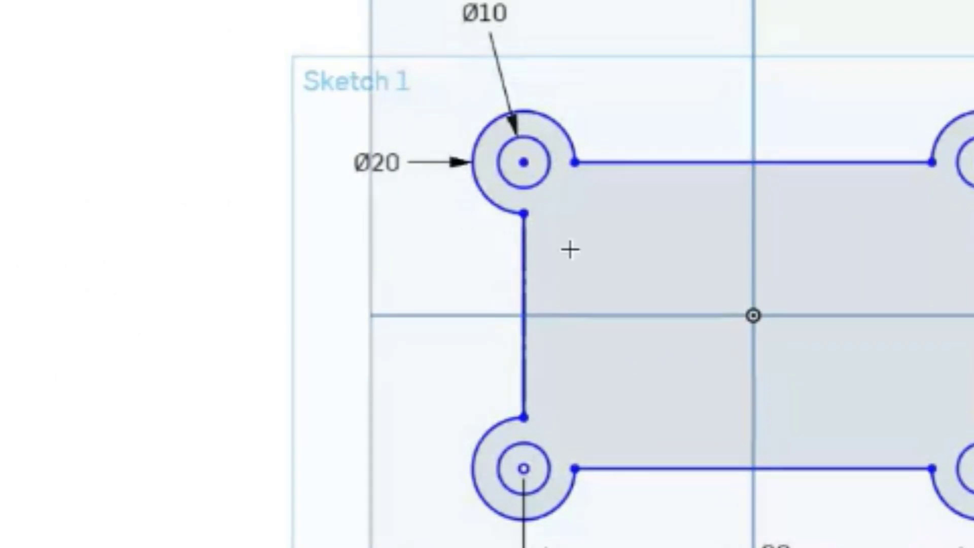
left_click(575, 219)
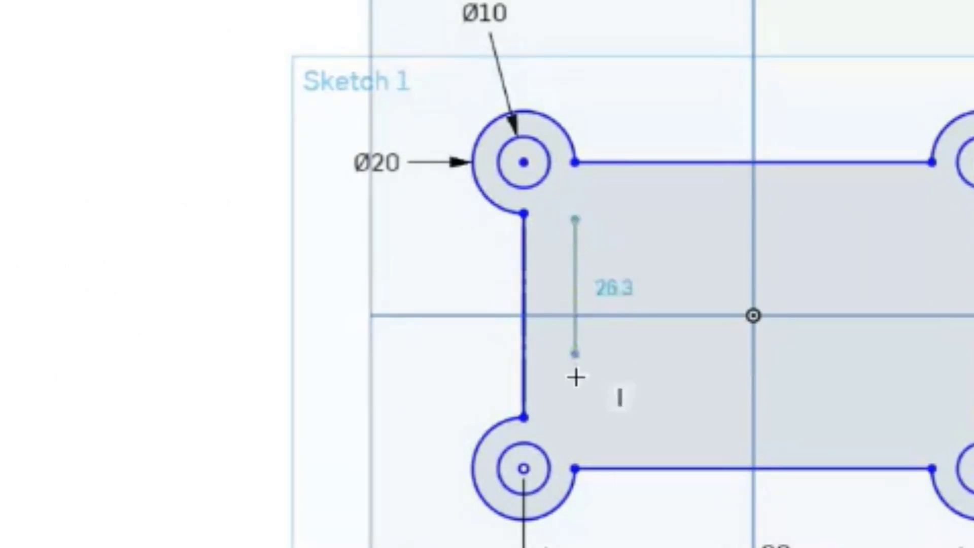
left_click(575, 405)
key("Escape")
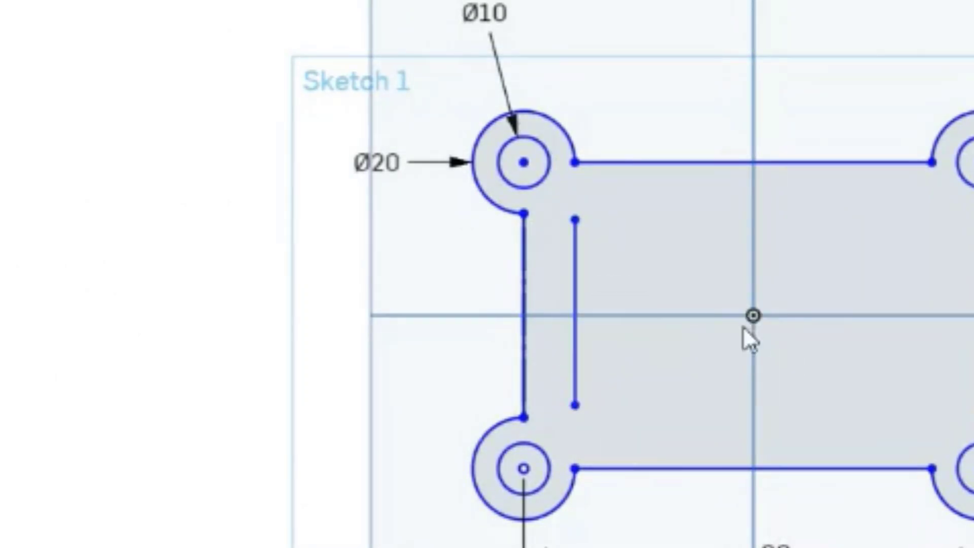
left_click(577, 355)
left_click(697, 256)
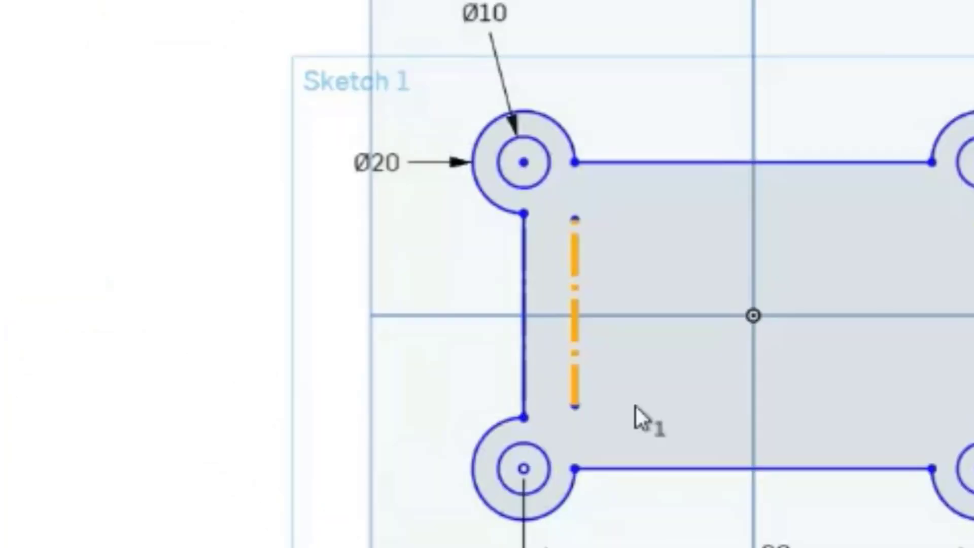
Dimension the vertical construction line's length as 30 mm.
key("l")
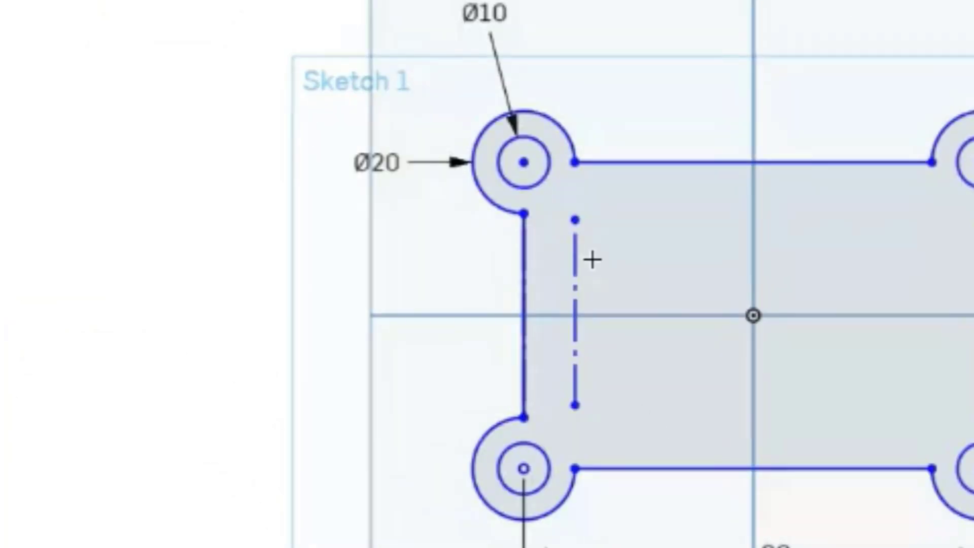
left_click(579, 279)
left_click(800, 320)
type("30")
key("Return")
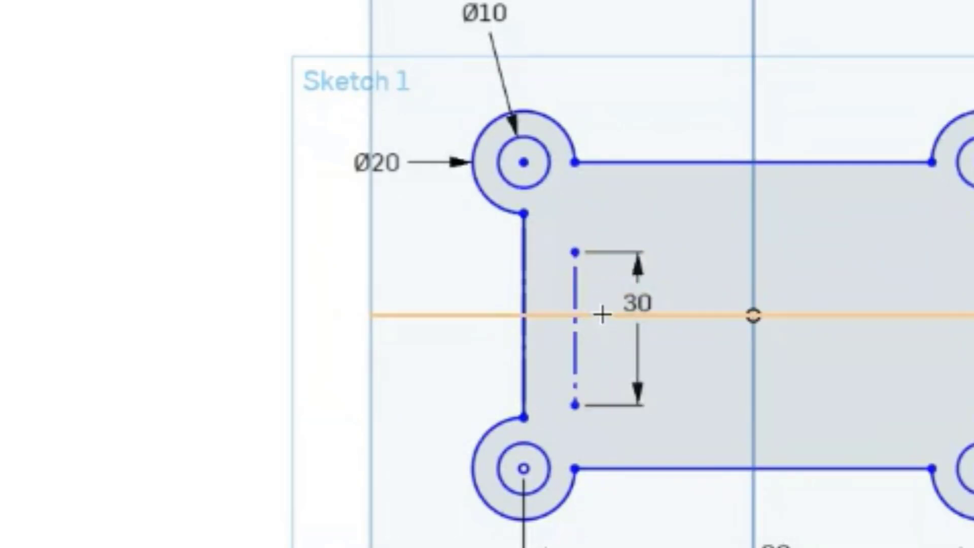
Dimension the construction line's upper endpoint 15 mm vertically from the origin.
left_click(574, 252)
left_click(599, 316)
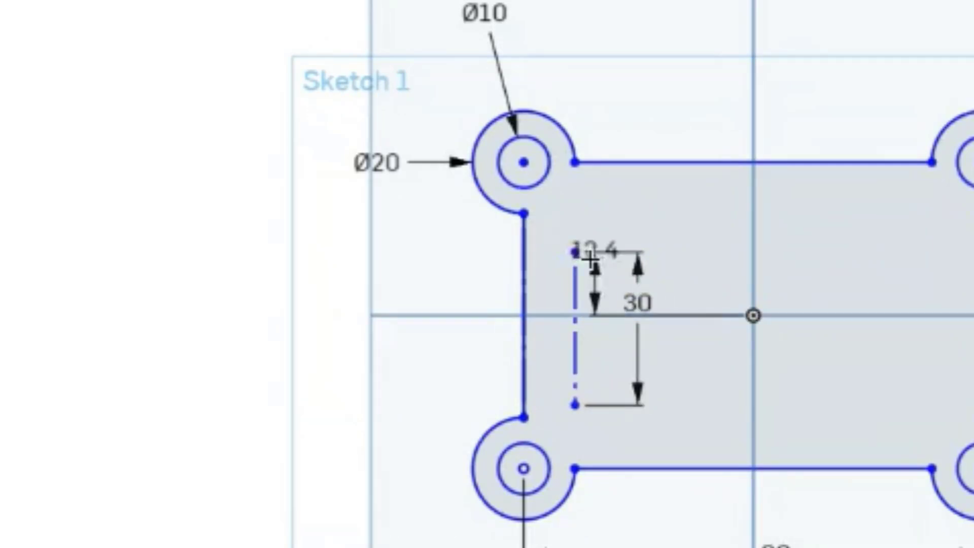
left_click(619, 332)
type("12.4")
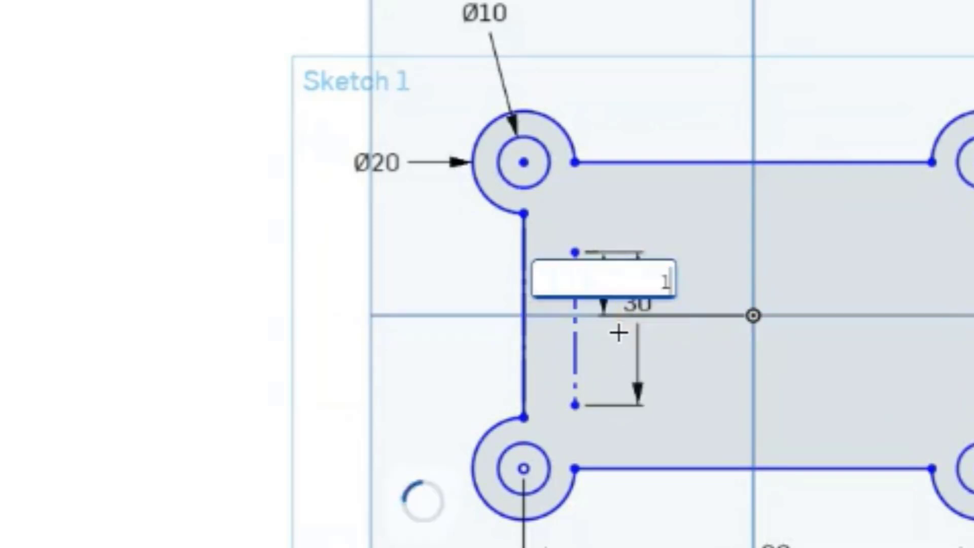
key("Return")
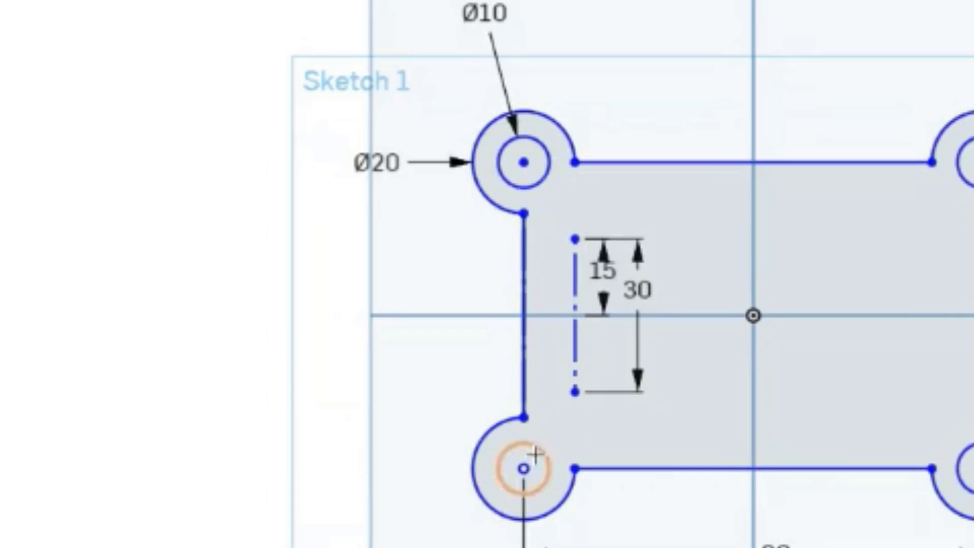
Set the horizontal distance from the lower-left hole's centre to the construction line to 7 mm and check the reference drawing.
left_click(524, 468)
left_click(575, 391)
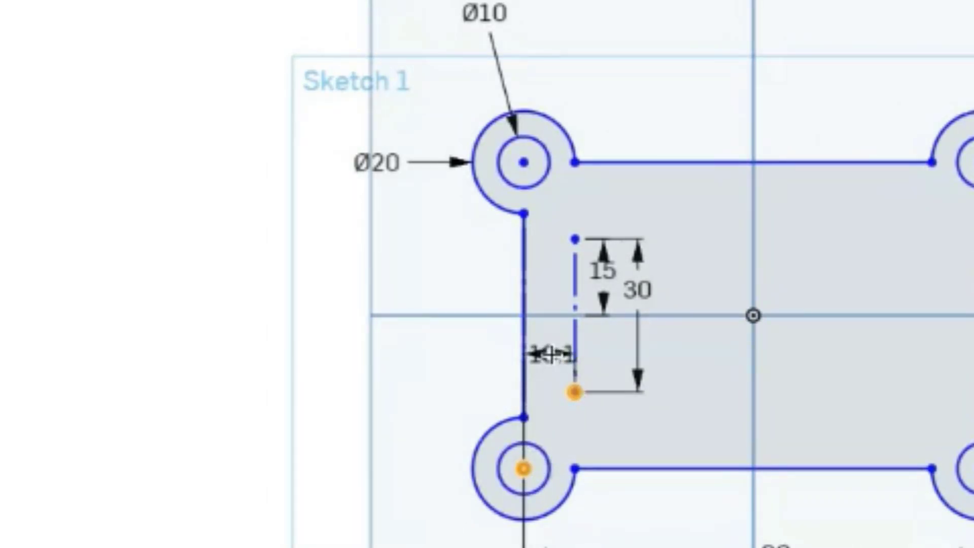
left_click(551, 355)
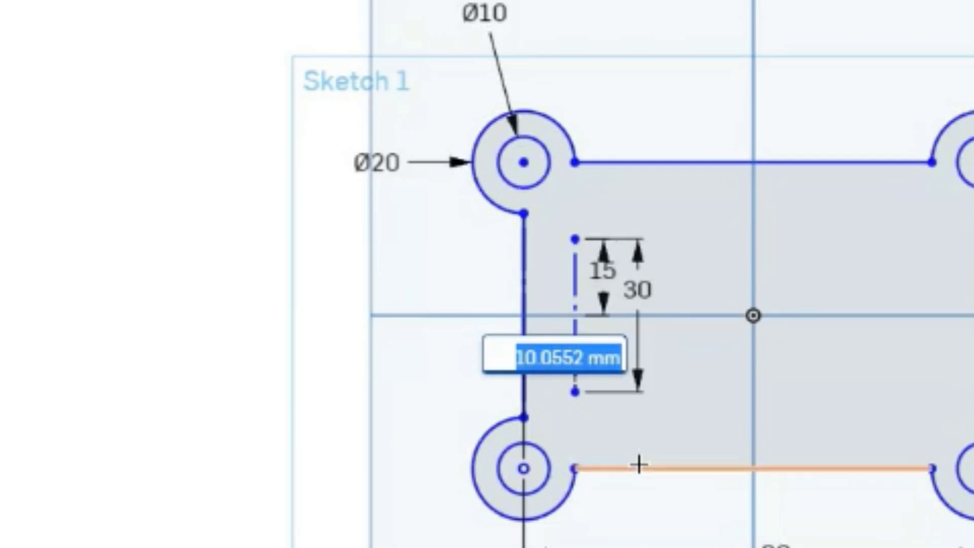
type("7")
key("Return")
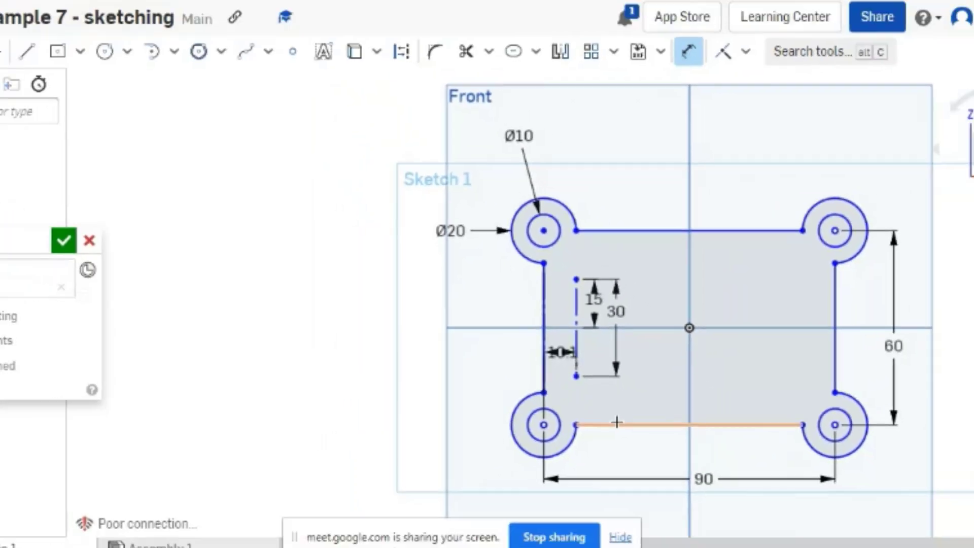
key("alt+Tab")
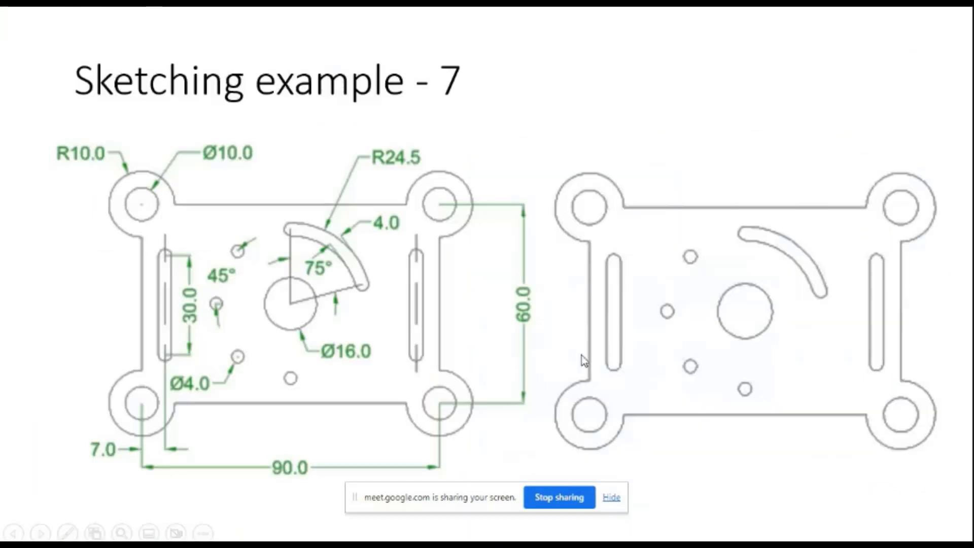
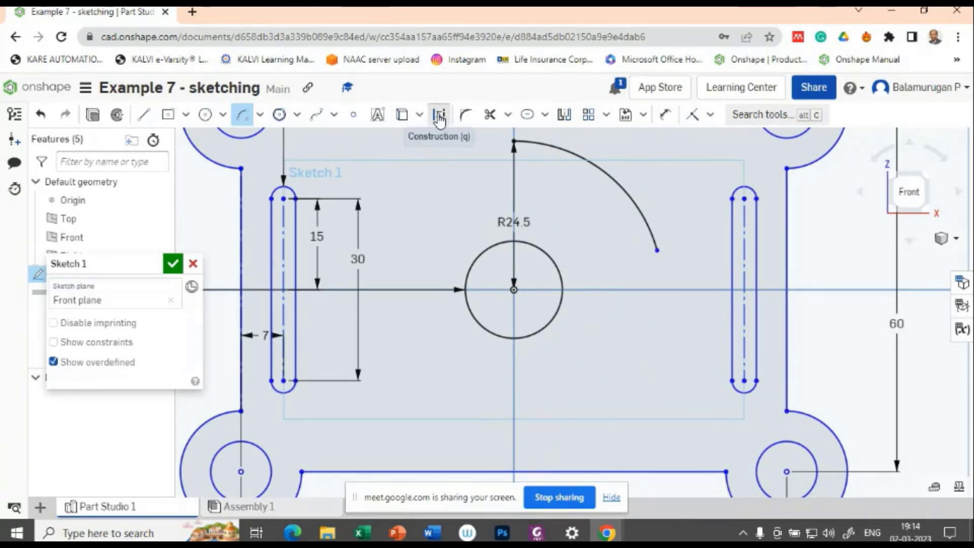
Draw a construction line from the origin to the lower end of the R24.5 arc.
left_click(440, 120)
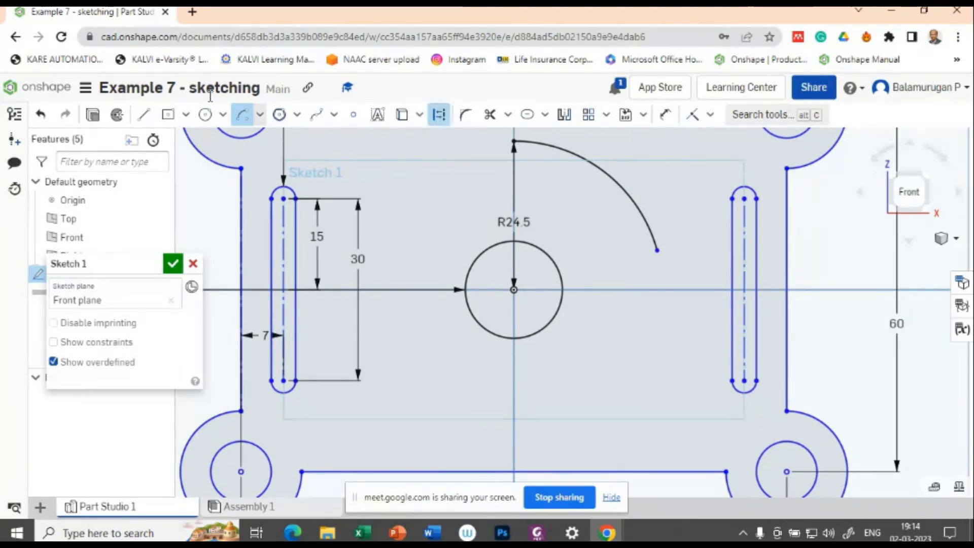
left_click(145, 117)
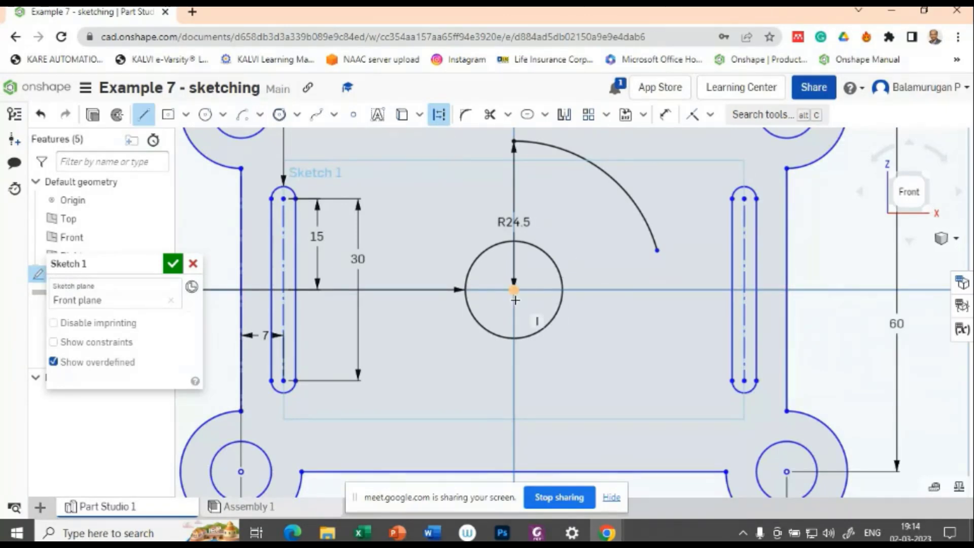
left_click(514, 289)
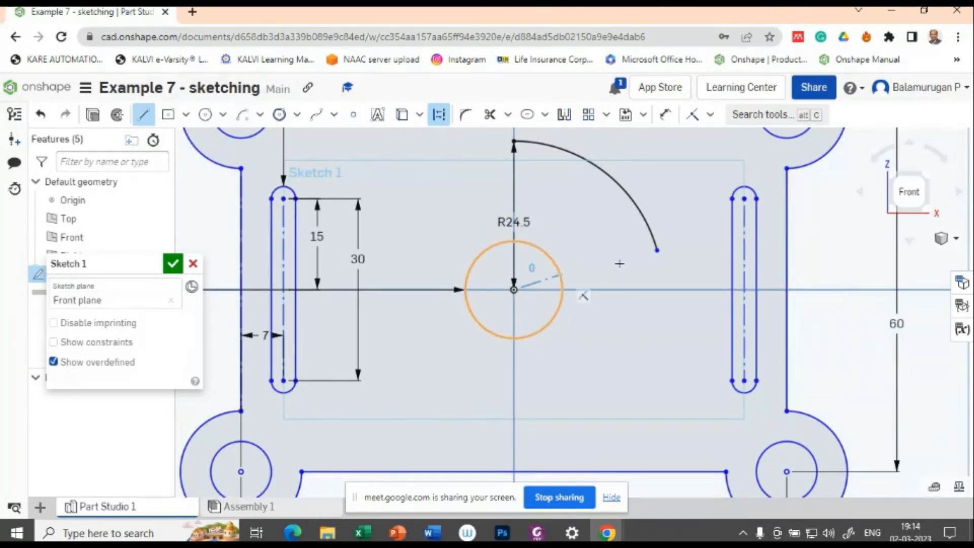
left_click(656, 251)
key("Escape")
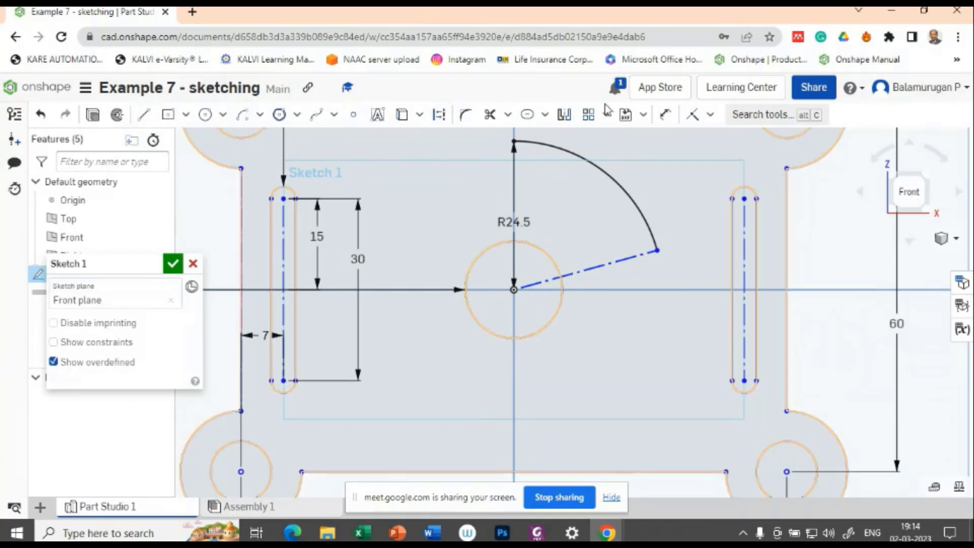
Dimension the angle between the slanted construction line and the vertical axis as 75°.
left_click(665, 114)
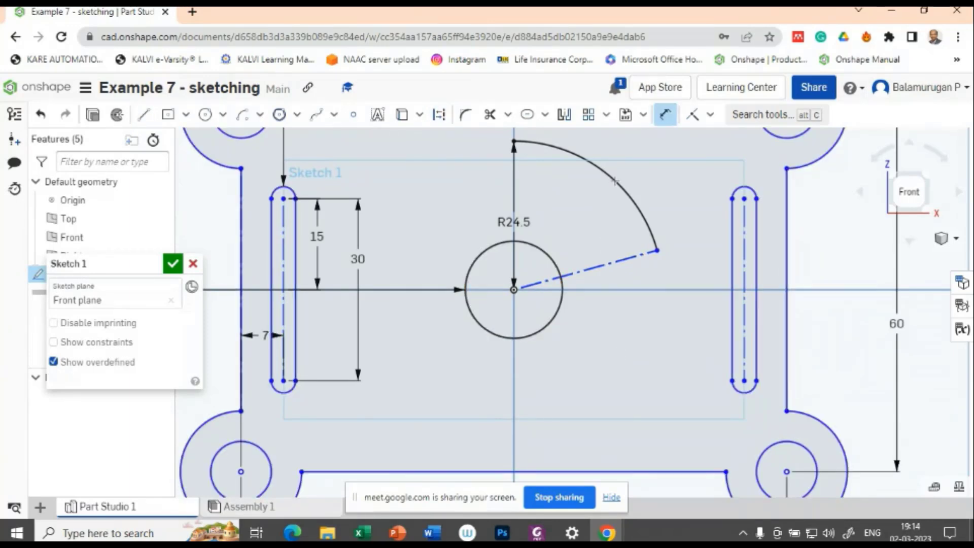
left_click(596, 267)
left_click(514, 199)
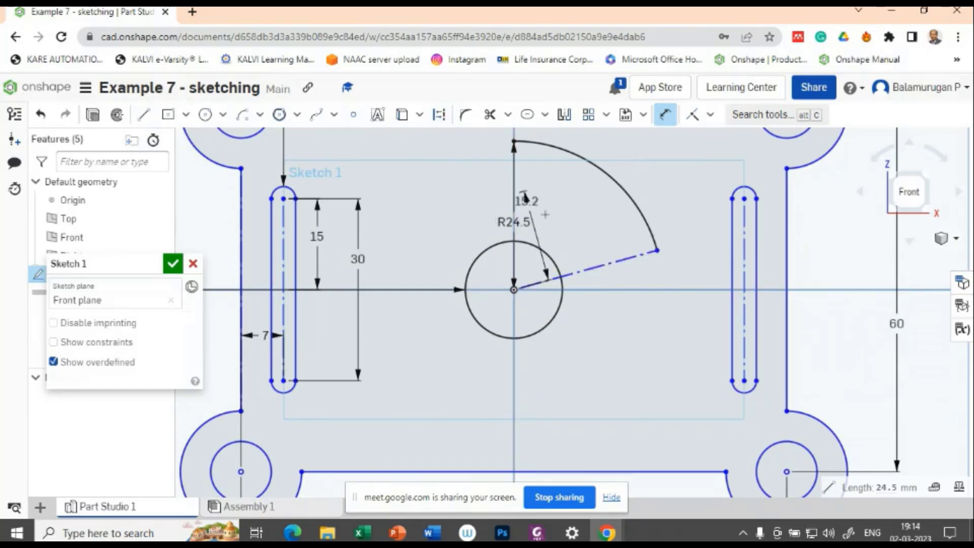
left_click(563, 219)
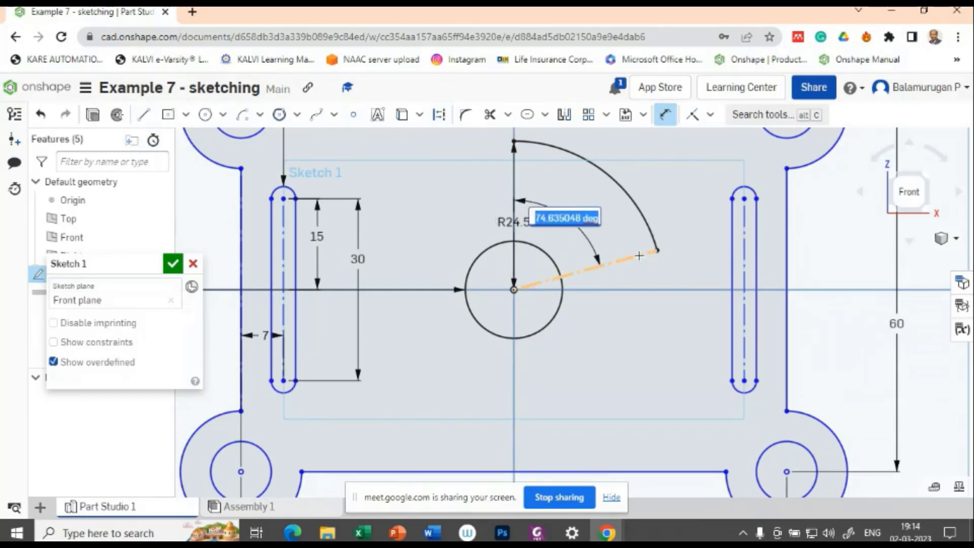
key("Return")
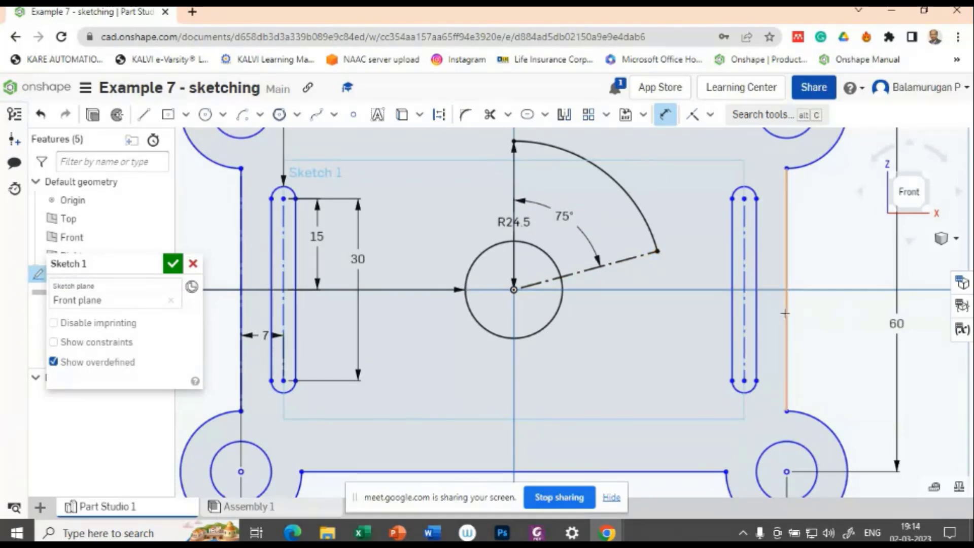
key("Escape")
Convert the R24.5 arc to construction geometry and check the curved slot in the reference drawing.
left_click(609, 175)
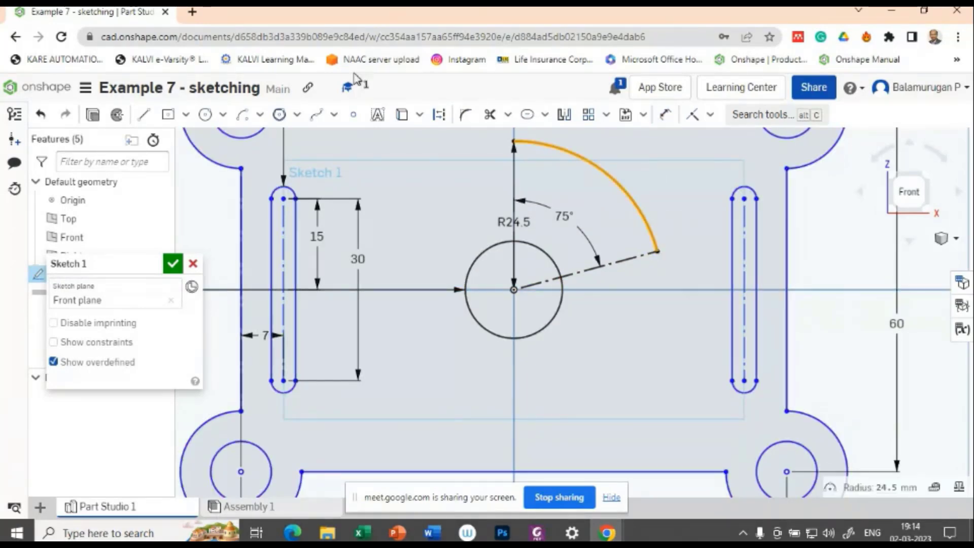
left_click(438, 115)
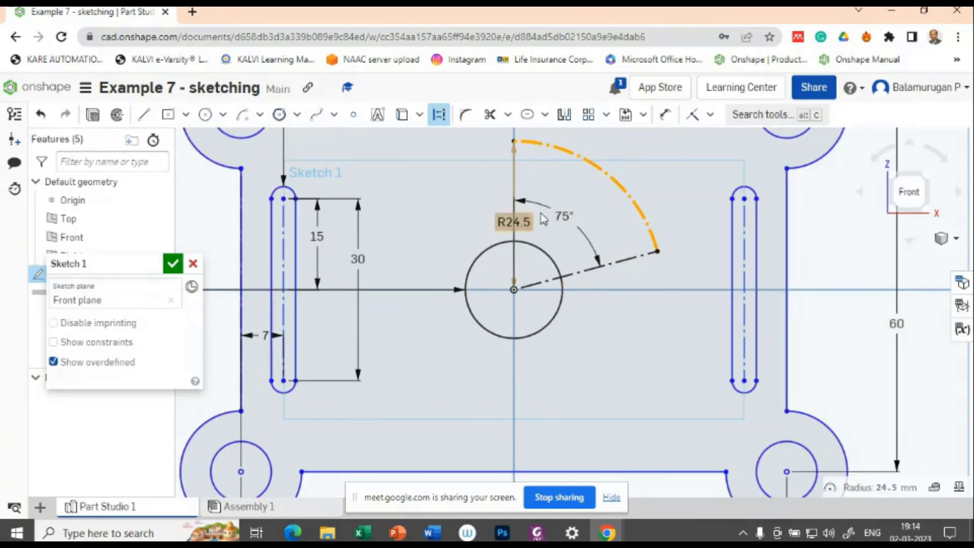
key("alt+Tab")
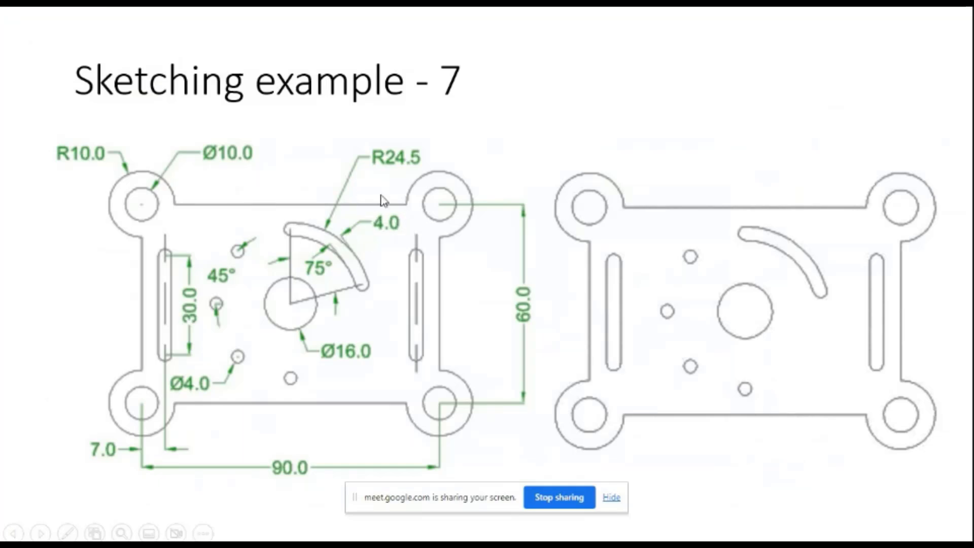
key("alt+Tab")
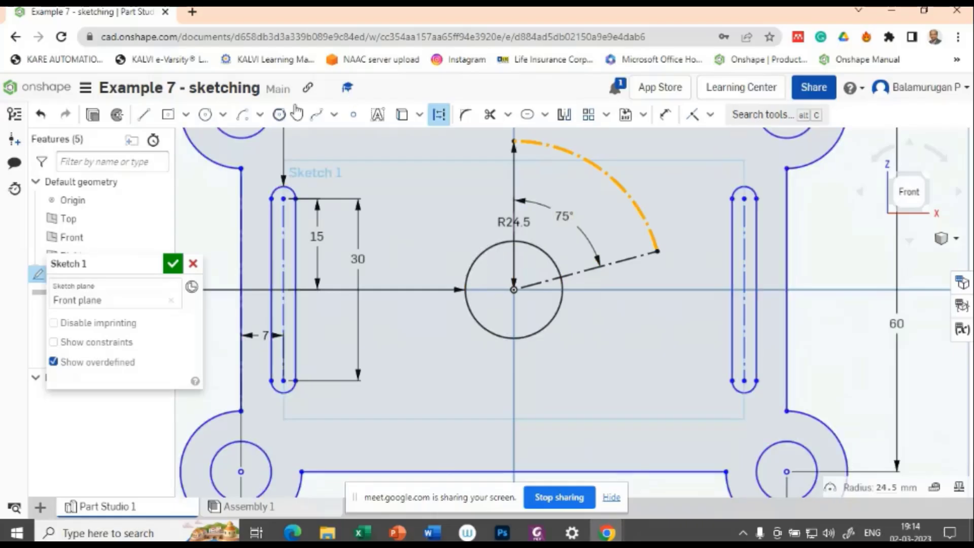
Create a 4 mm wide slot along the construction arc and place its Ø4 dimension above the arc's upper end.
left_click(527, 114)
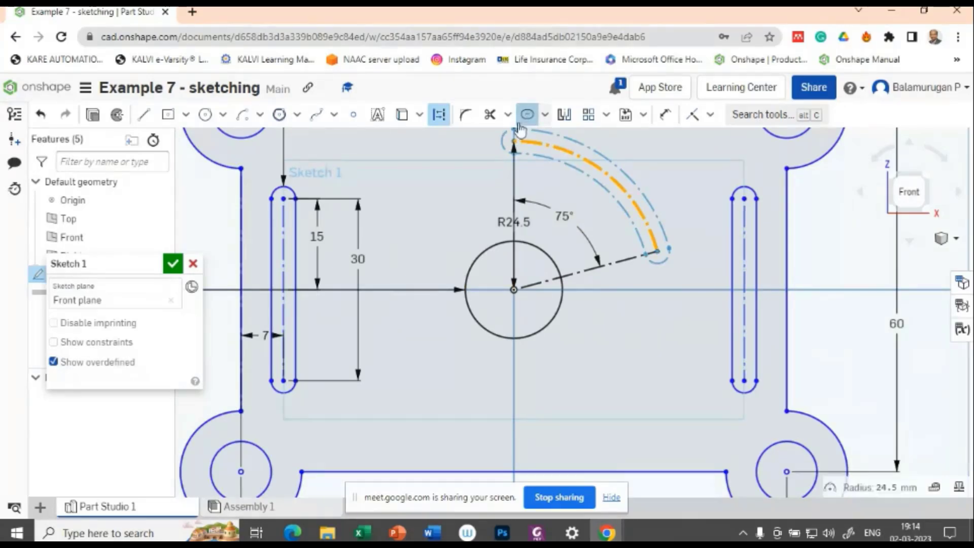
left_click(528, 114)
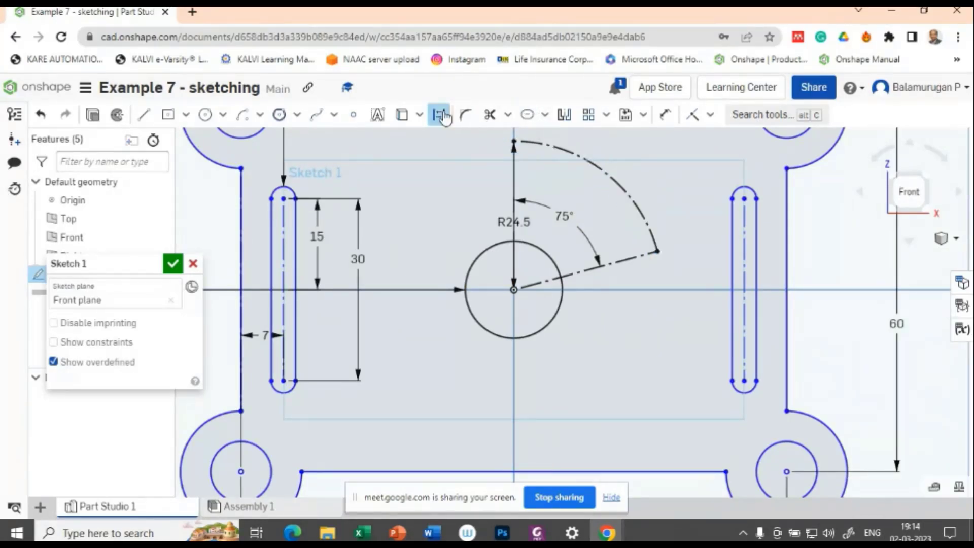
left_click(527, 114)
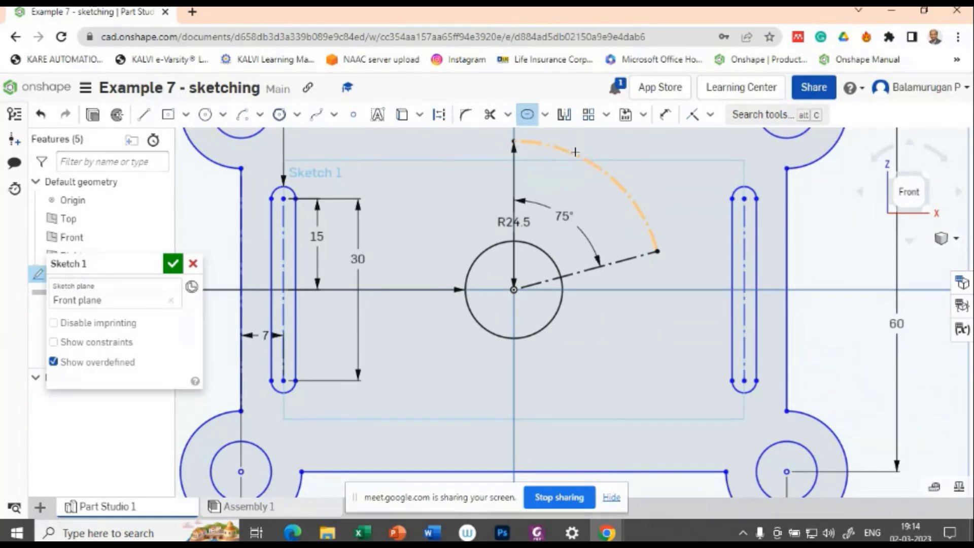
left_click(573, 154)
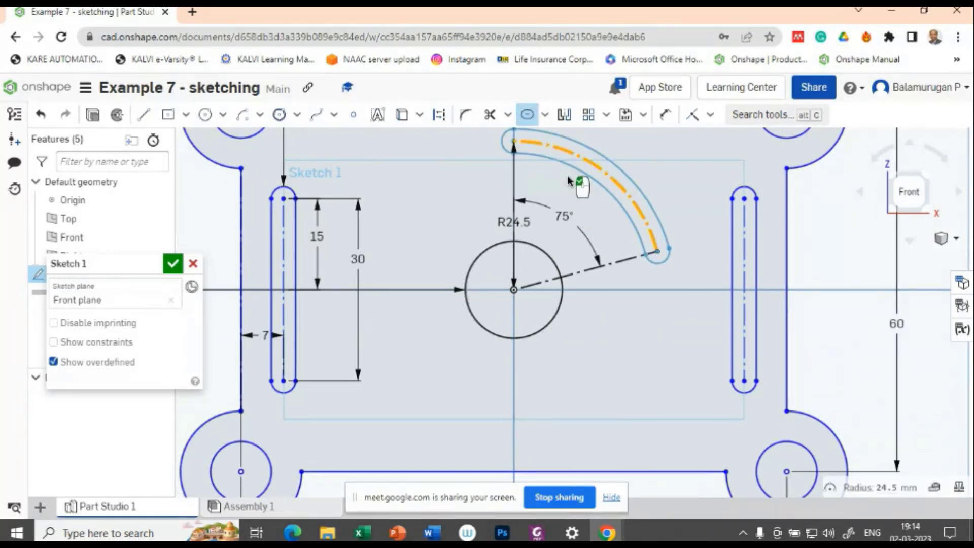
middle_click_drag(685, 175, 677, 279)
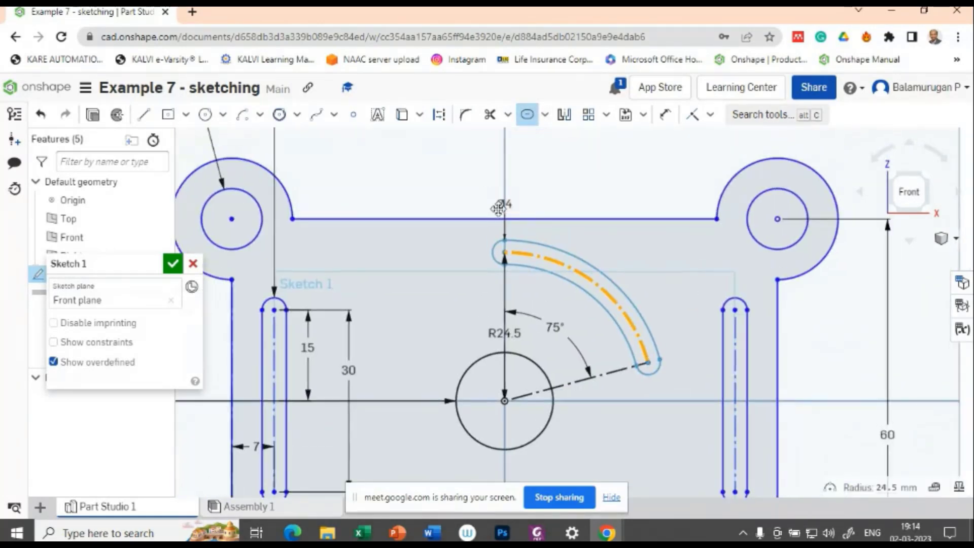
left_click(630, 252)
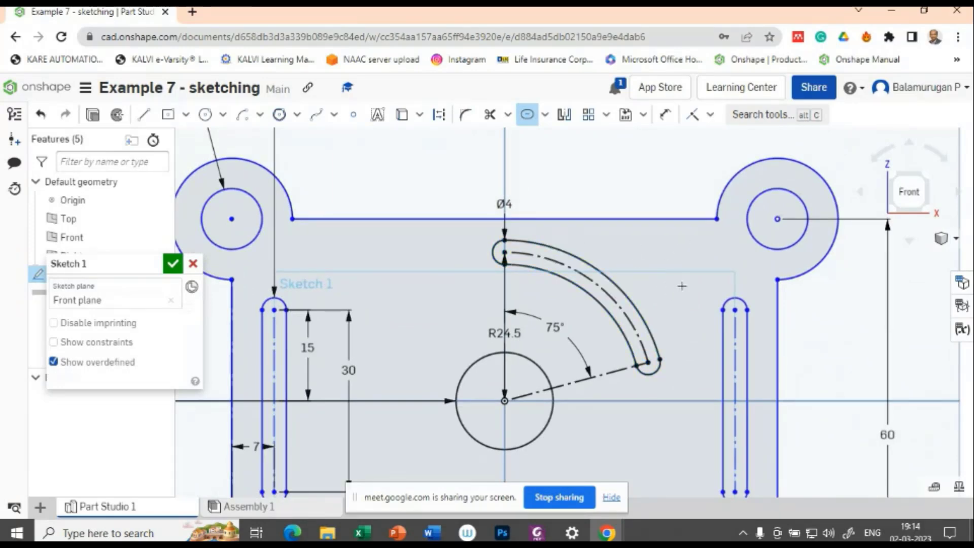
Dimension the vertical distance from the upper-left corner circle's centre to the horizontal axis as 30 mm.
right_click_drag(682, 272, 593, 307)
key("n")
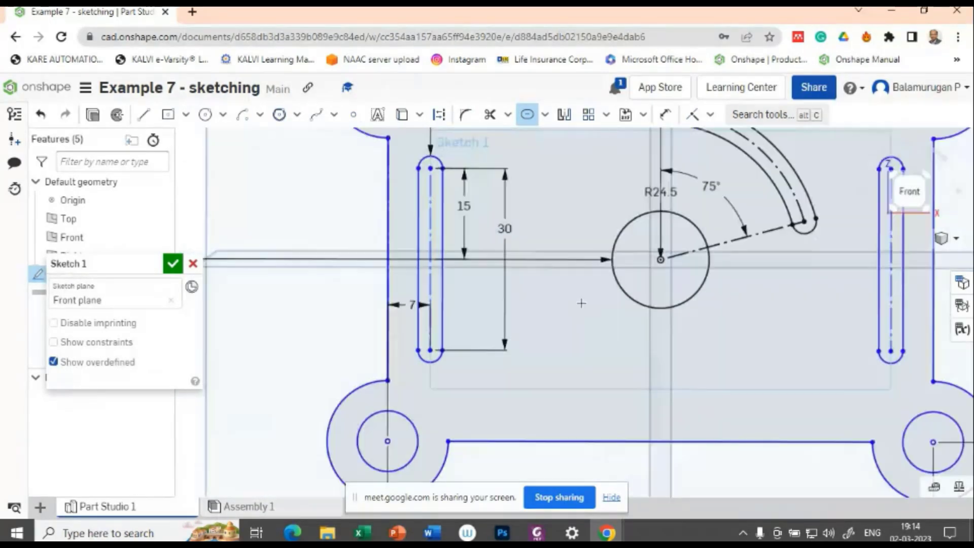
scroll(548, 283, "down", 5)
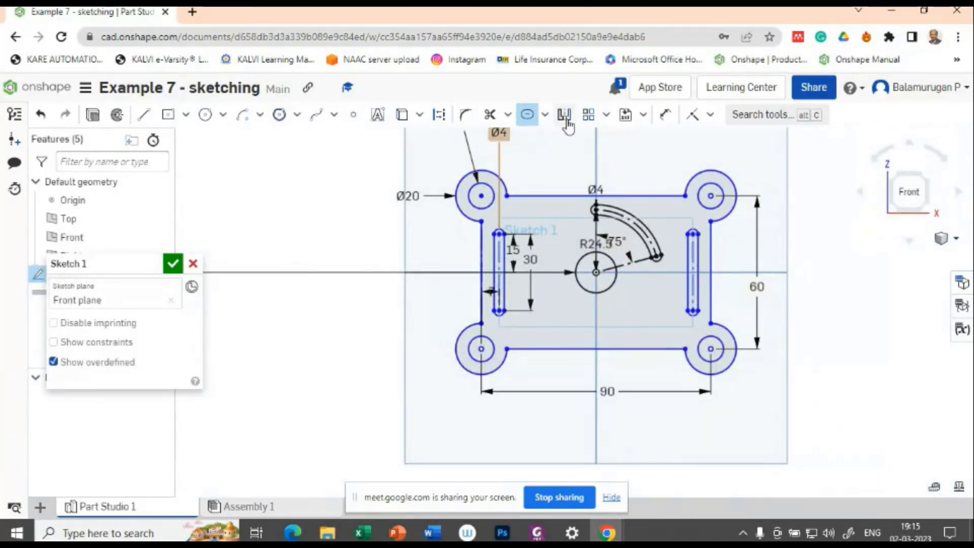
left_click(665, 114)
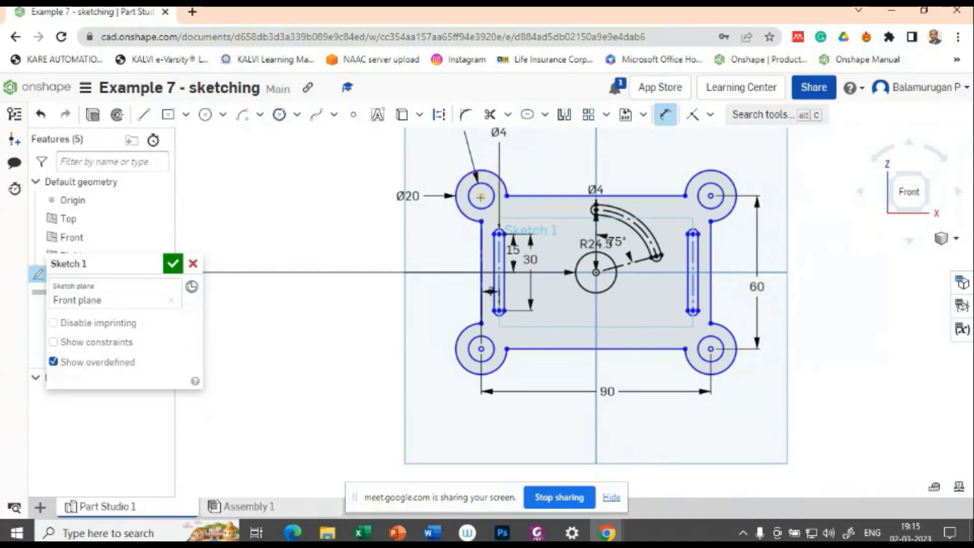
left_click(481, 196)
left_click(460, 272)
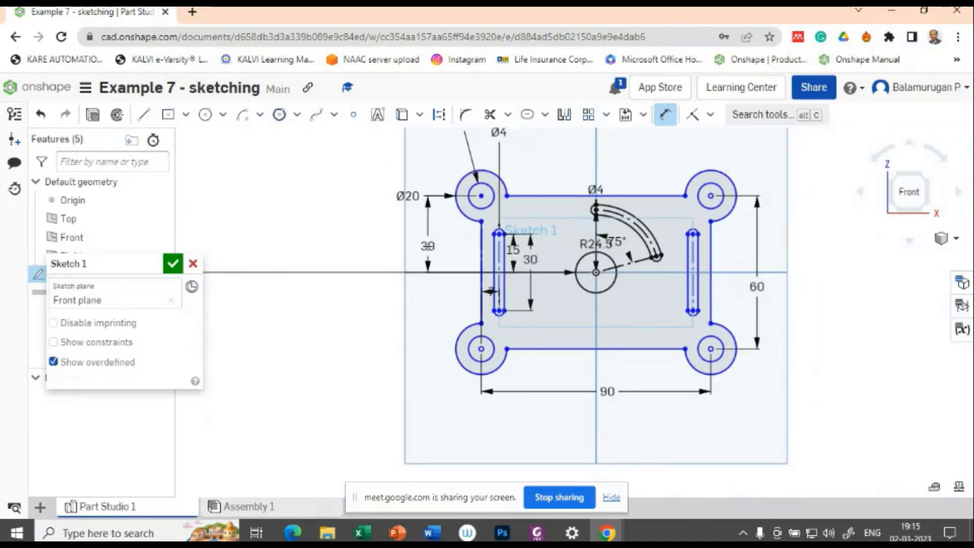
left_click(428, 248)
key("Return")
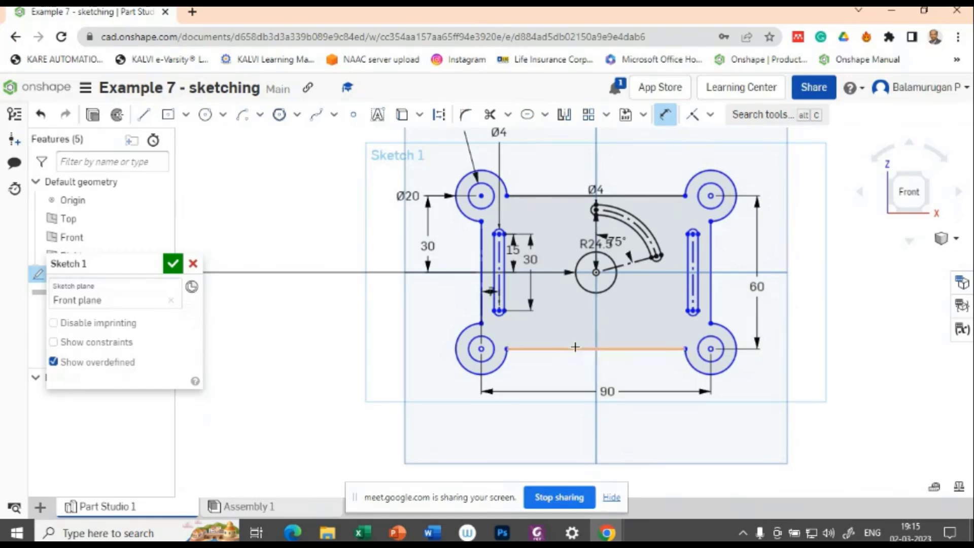
Dimension the vertical distance from the lower-left corner circle's centre to the horizontal axis.
left_click(482, 349)
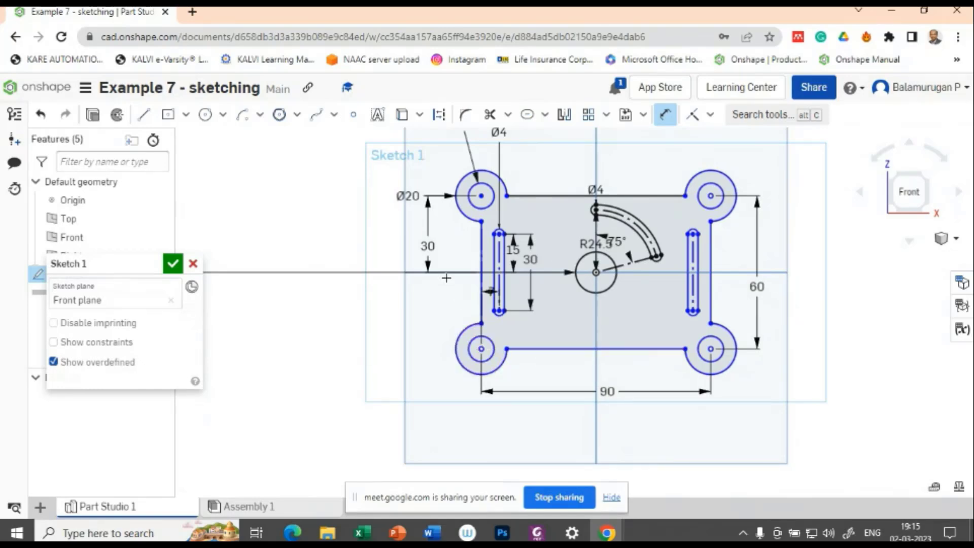
left_click(451, 273)
left_click(425, 305)
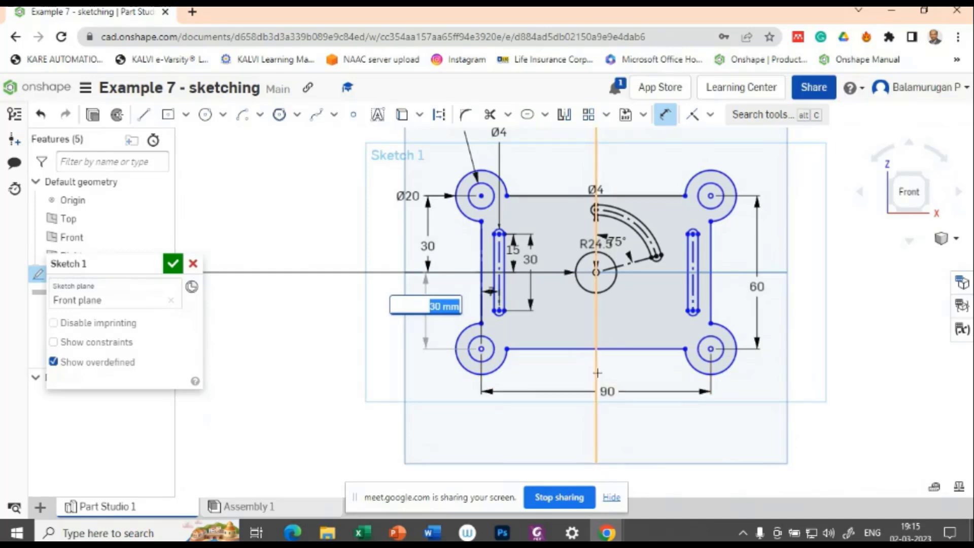
key("Return")
Dimension the lower-left corner circle's centre 45 mm from the vertical axis and reposition the overall 90 mm dimension below it.
left_click(481, 349)
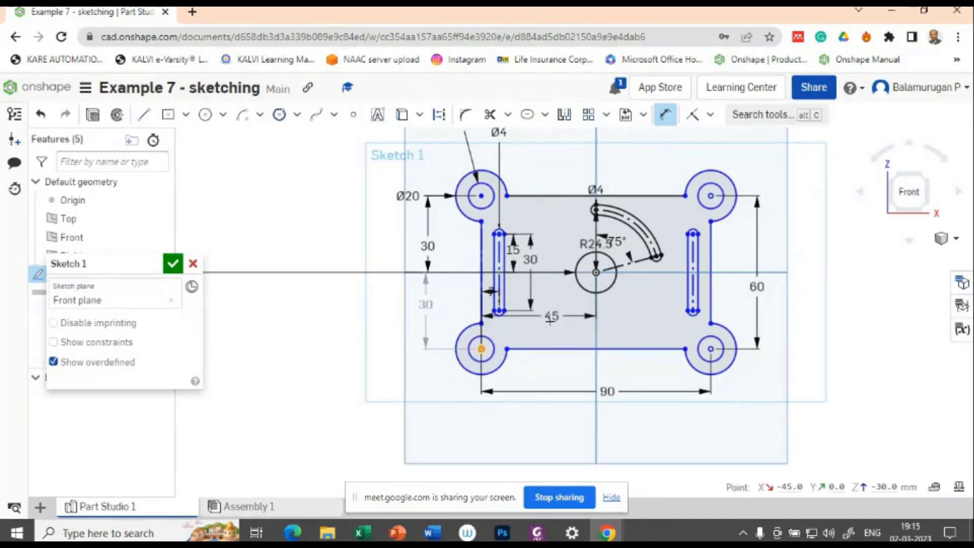
left_click(596, 305)
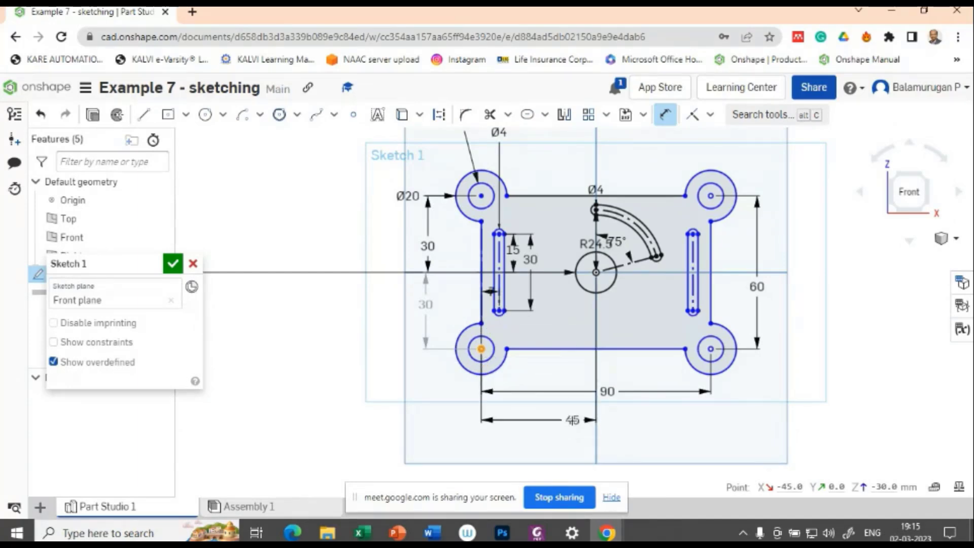
left_click(571, 421)
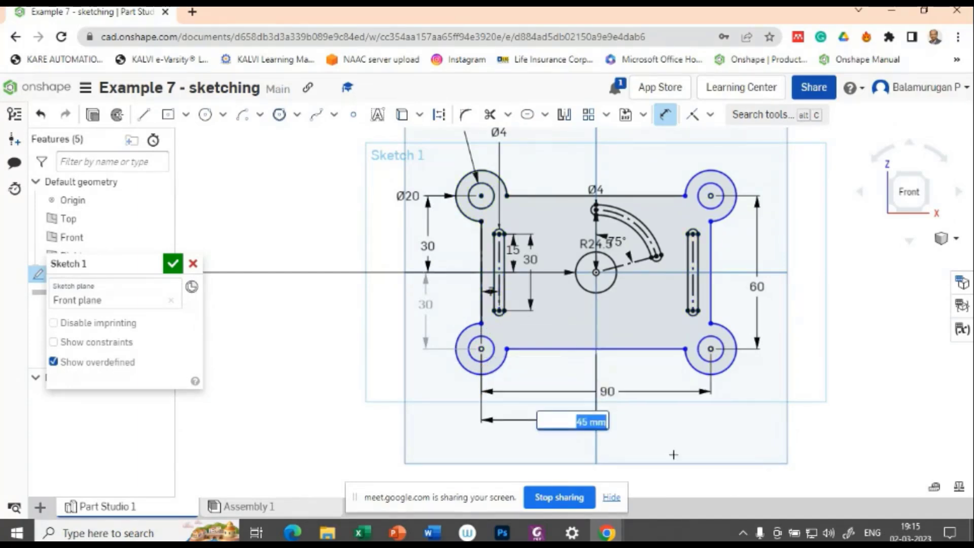
key("Return")
left_click_drag(608, 391, 594, 448)
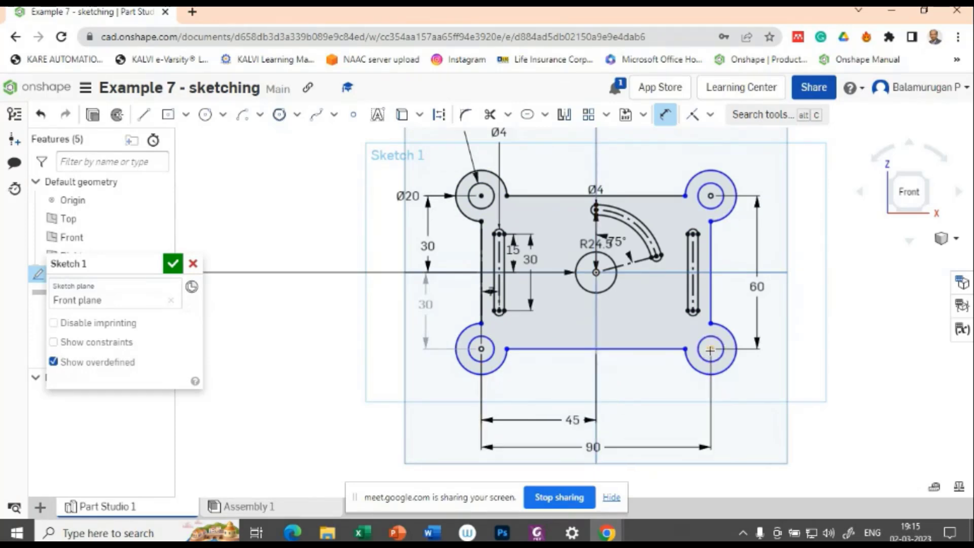
Dimension the horizontal distance from the lower-right corner circle's centre to the vertical axis, in line with the 45 mm dimension.
left_click(710, 349)
left_click(598, 386)
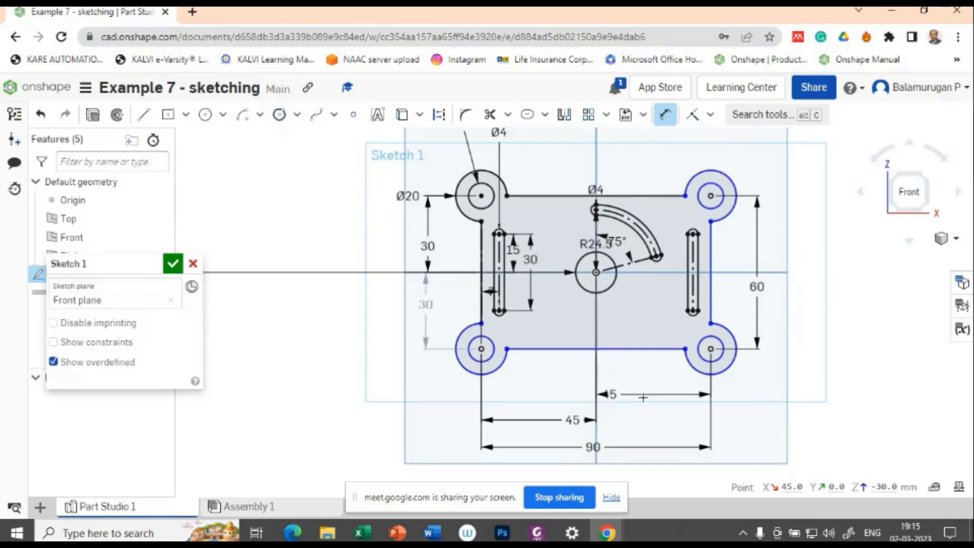
left_click(666, 419)
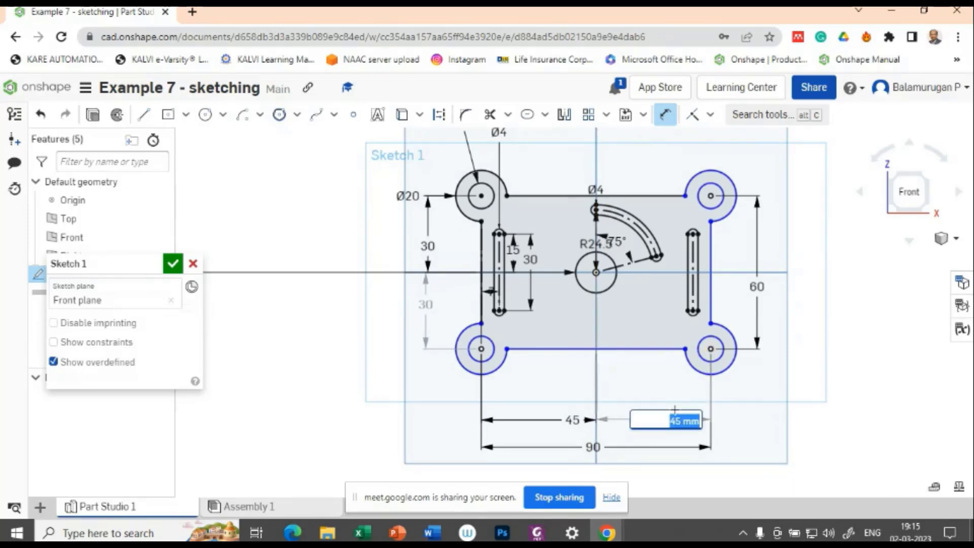
key("Return")
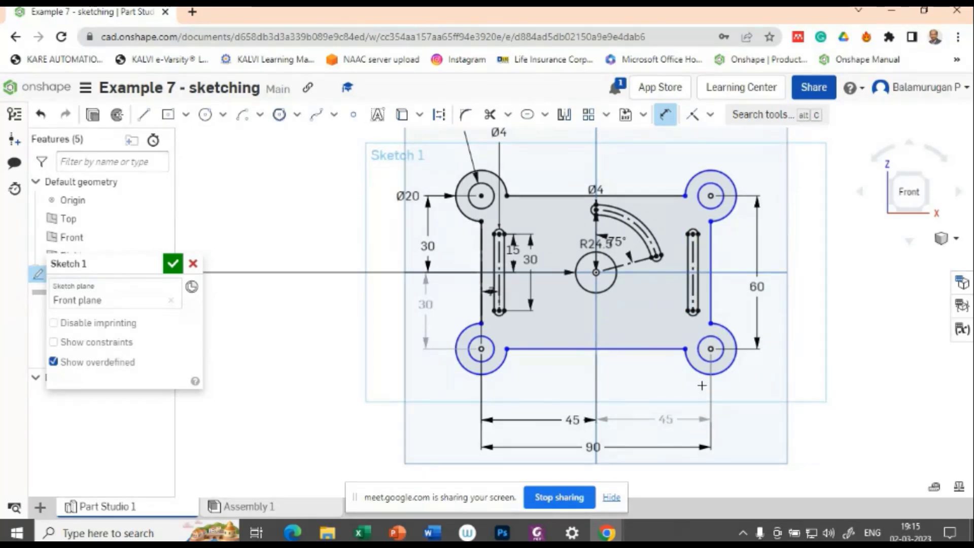
key("Escape")
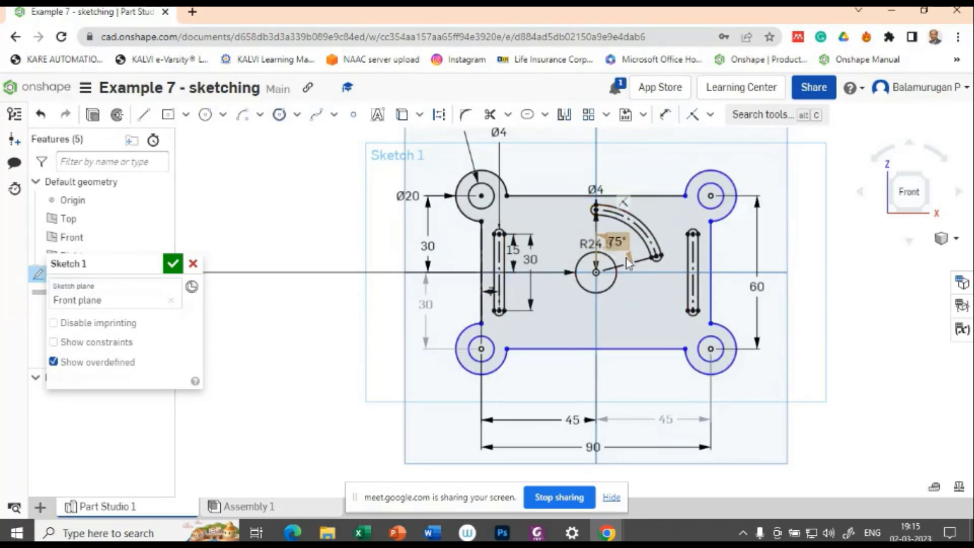
Reposition the curved slot's R24.5 dimension text outside the slot, above its outer edge.
scroll(630, 264, "down", 1)
scroll(629, 264, "up", 3)
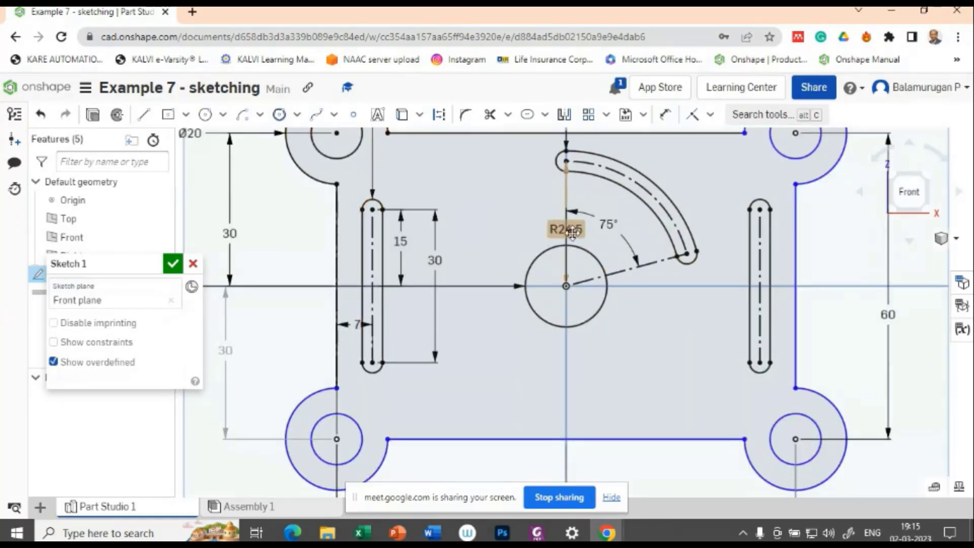
mouse_move(566, 229)
left_mouse_down()
mouse_move(617, 159)
mouse_move(716, 155)
left_mouse_up()
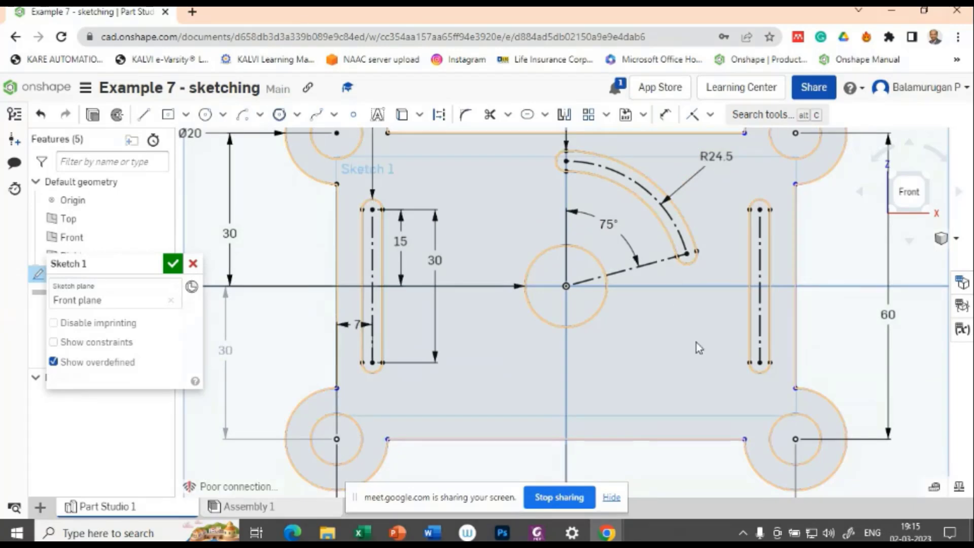
Check the small holes in the reference drawing and draw an origin-centred arc from the lower vertical axis to the upper left, radius 24.5 mm.
key("alt+Tab")
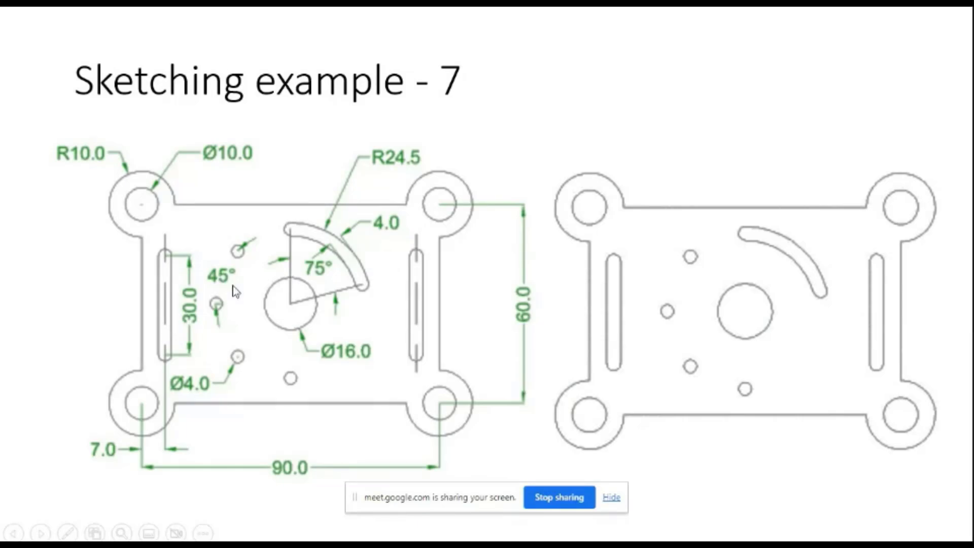
key("alt+Tab")
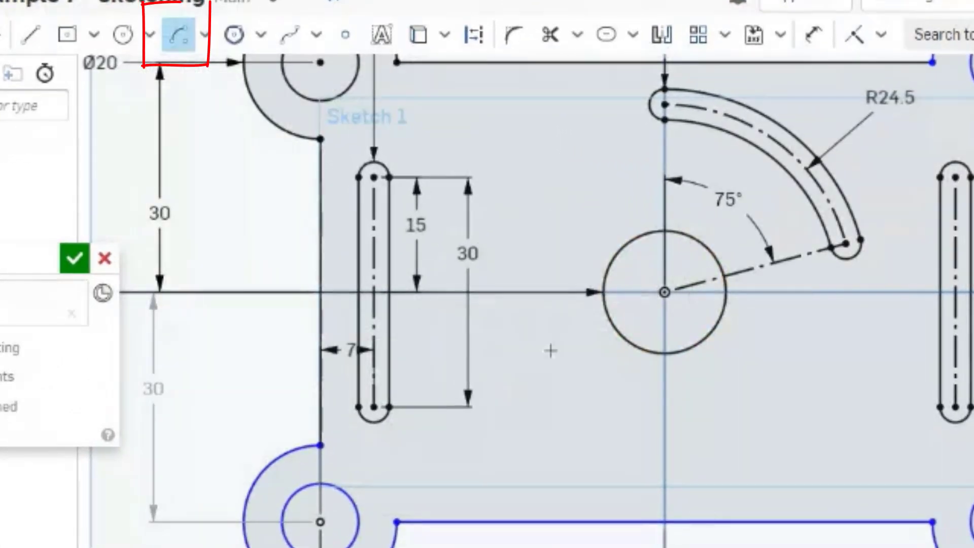
left_click(665, 292)
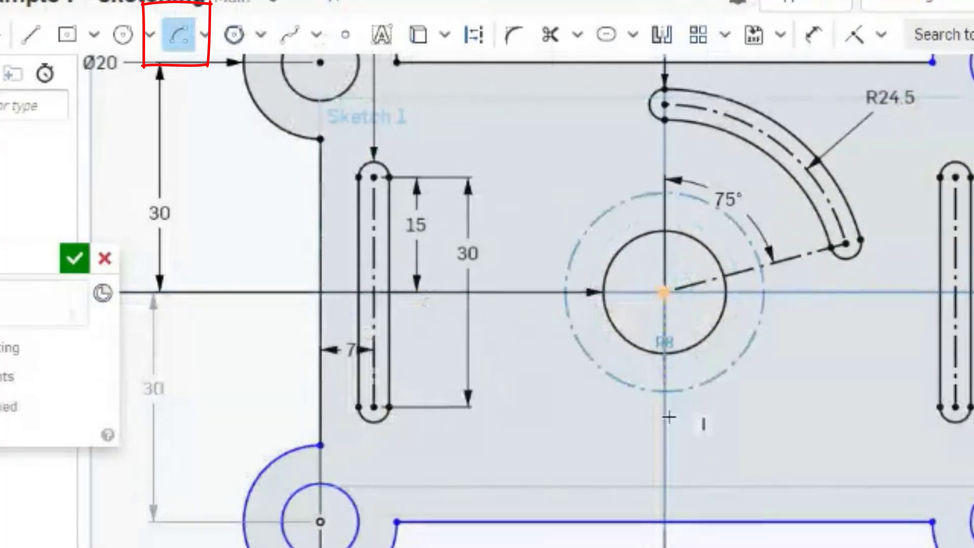
left_click(665, 462)
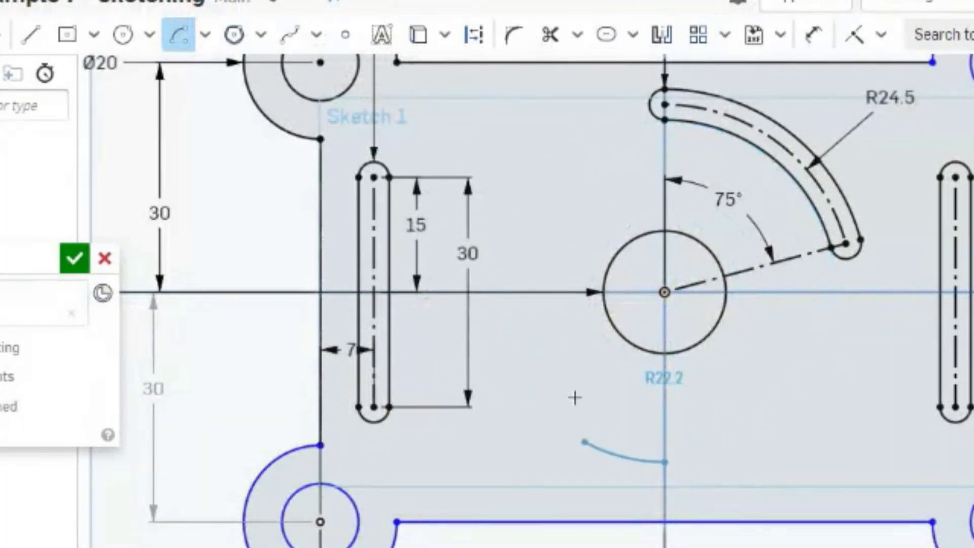
left_click(561, 178)
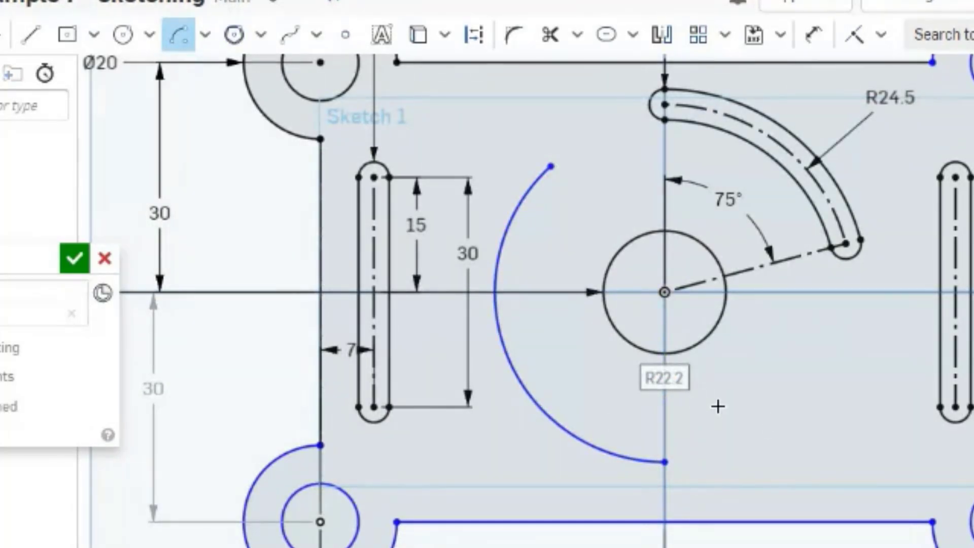
type("24.5")
key("Return")
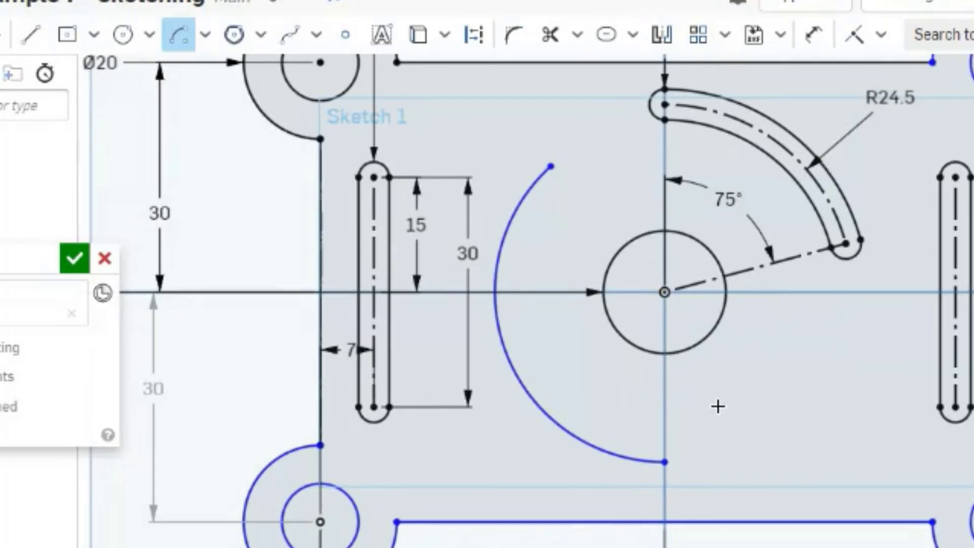
key("Escape")
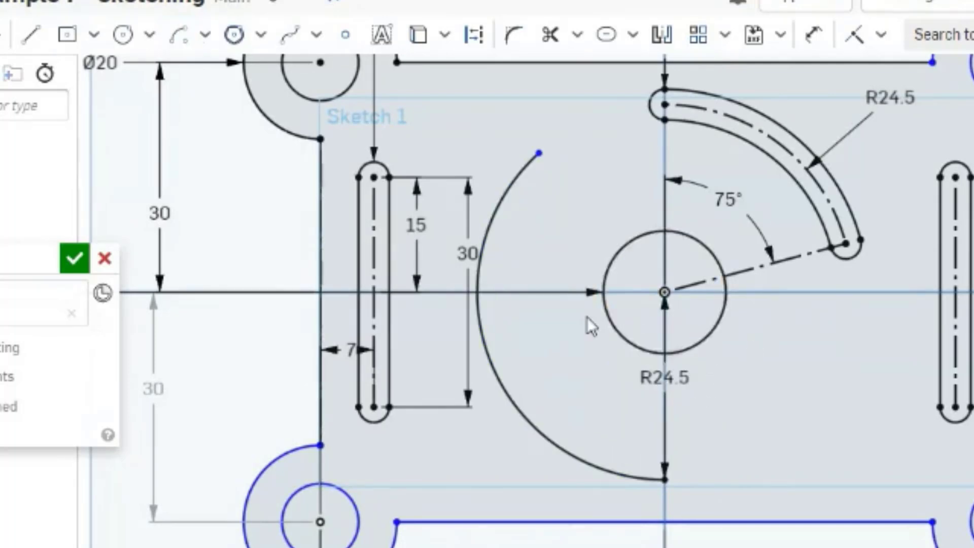
Move the left slot's 30 mm dimension clear of the new arc and convert that arc to construction geometry.
left_click_drag(464, 252, 439, 260)
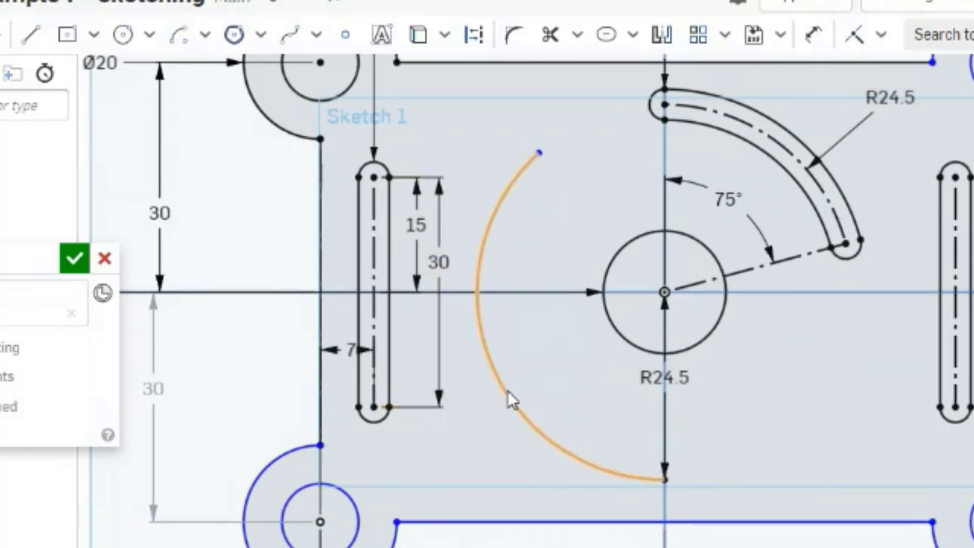
left_click(505, 391)
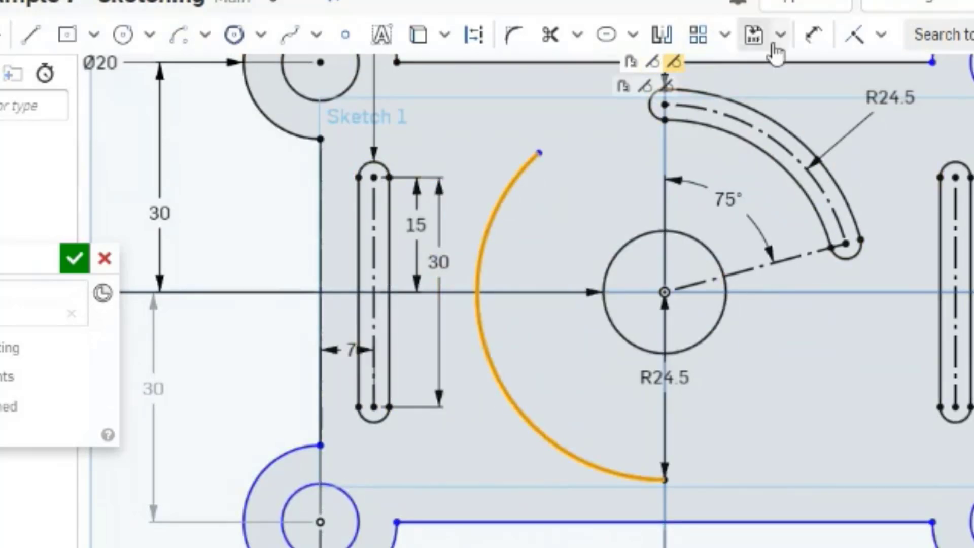
left_click(472, 40)
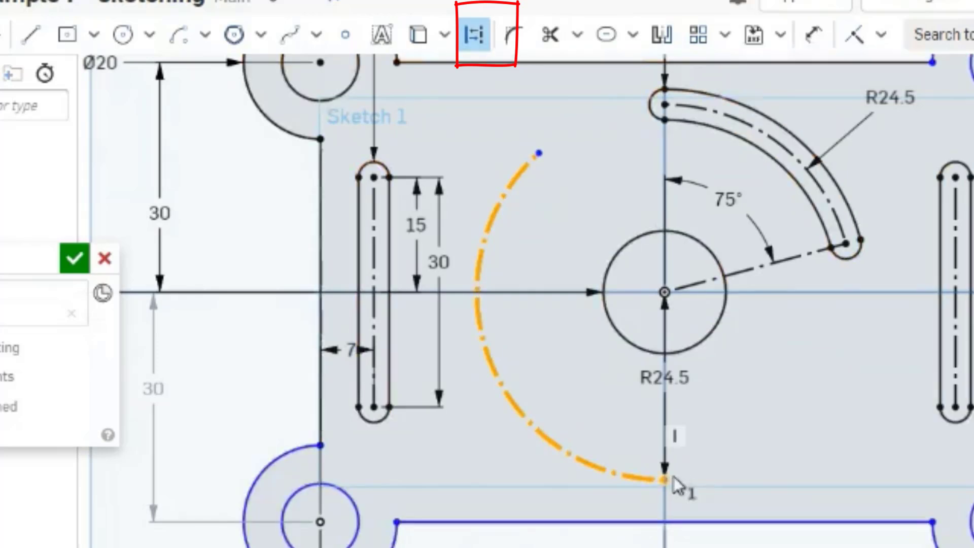
left_click(659, 271)
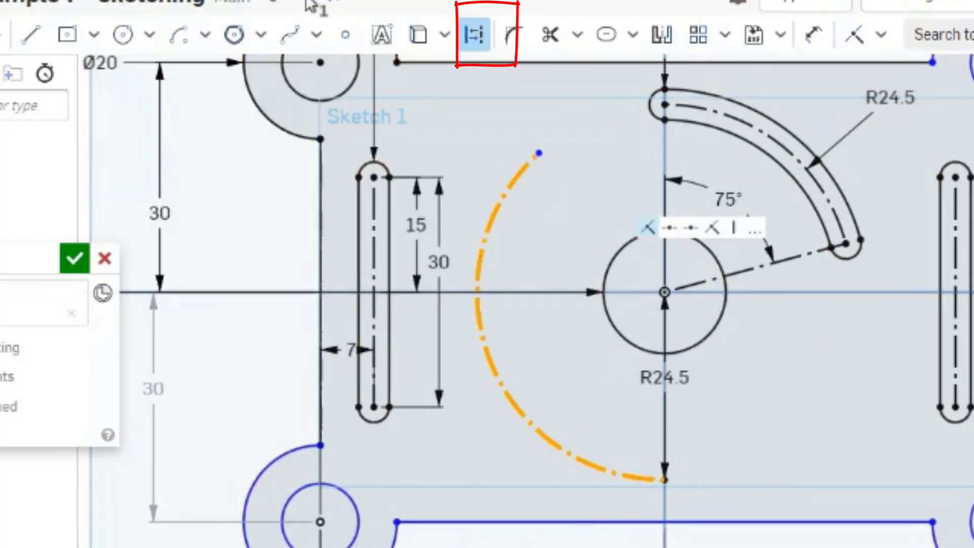
Draw a construction line from the origin to the upper end of the left construction arc.
left_click(35, 37)
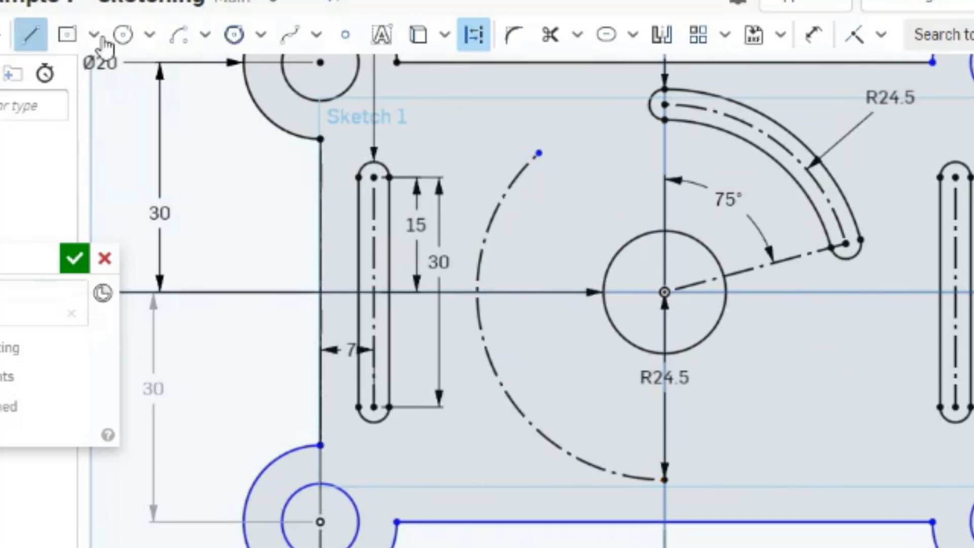
left_click(665, 292)
left_click(540, 153)
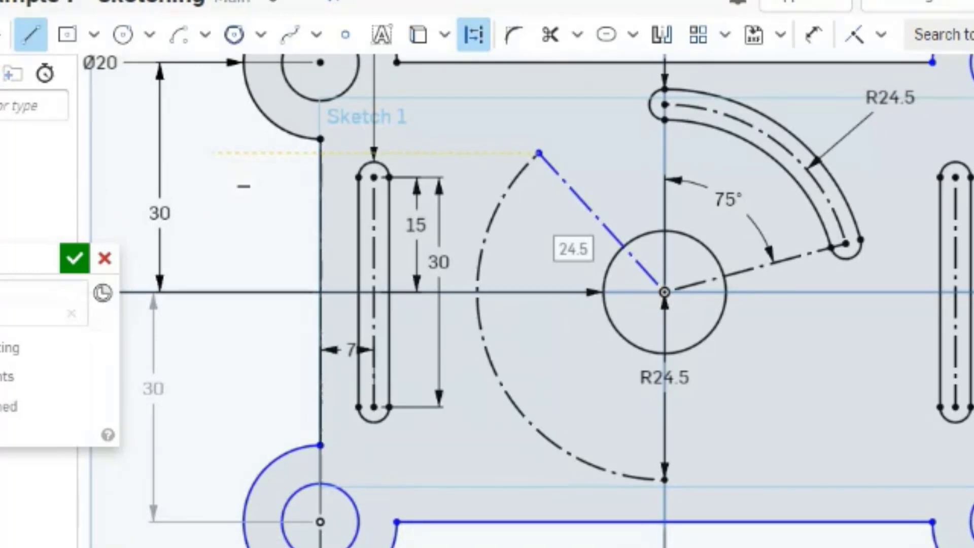
Dimension the angle between the new slanted construction line and the lower vertical axis as 3*45 degrees.
left_click(813, 34)
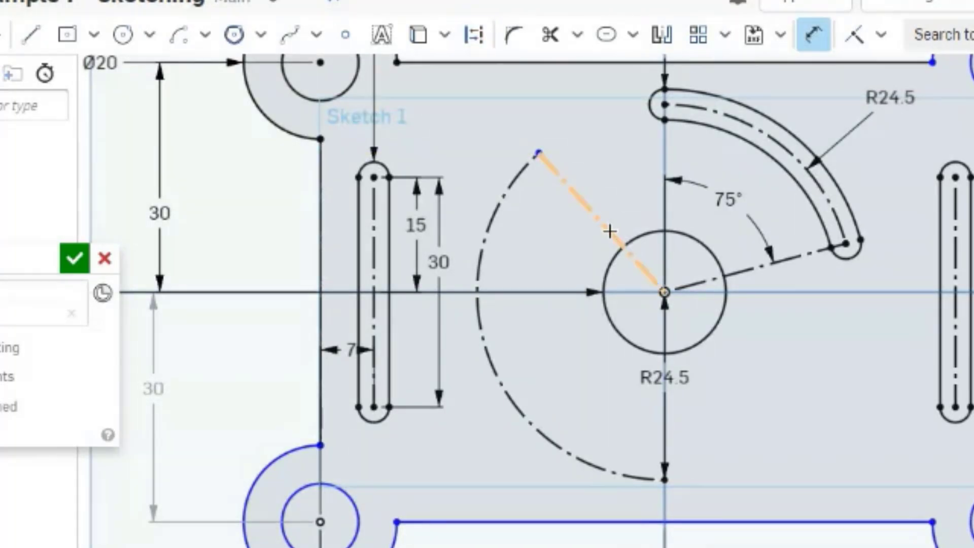
left_click(606, 238)
left_click(665, 416)
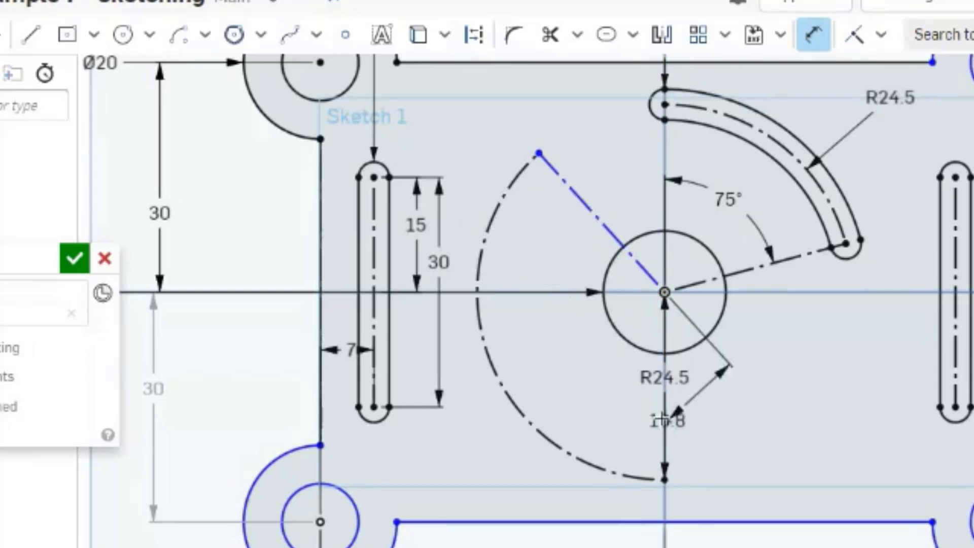
left_click(576, 361)
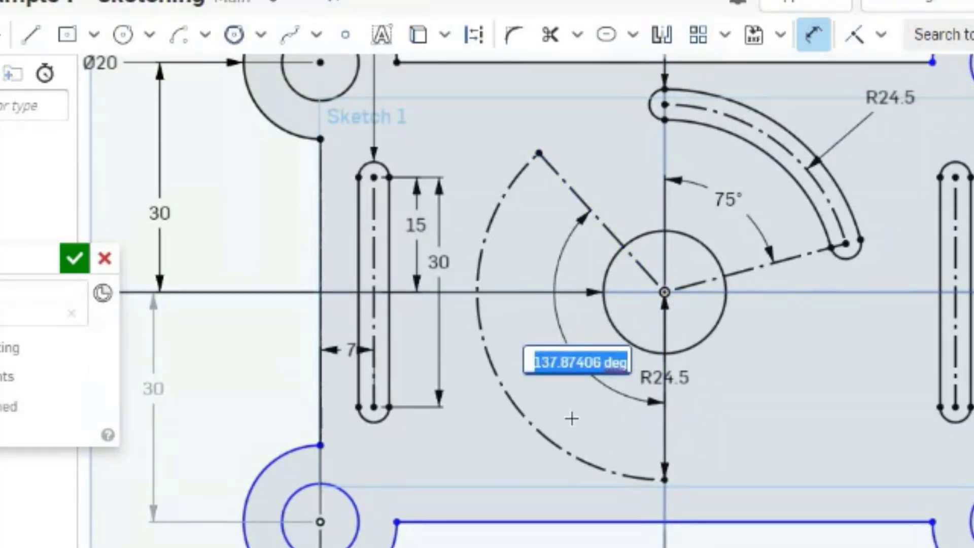
type("3*45")
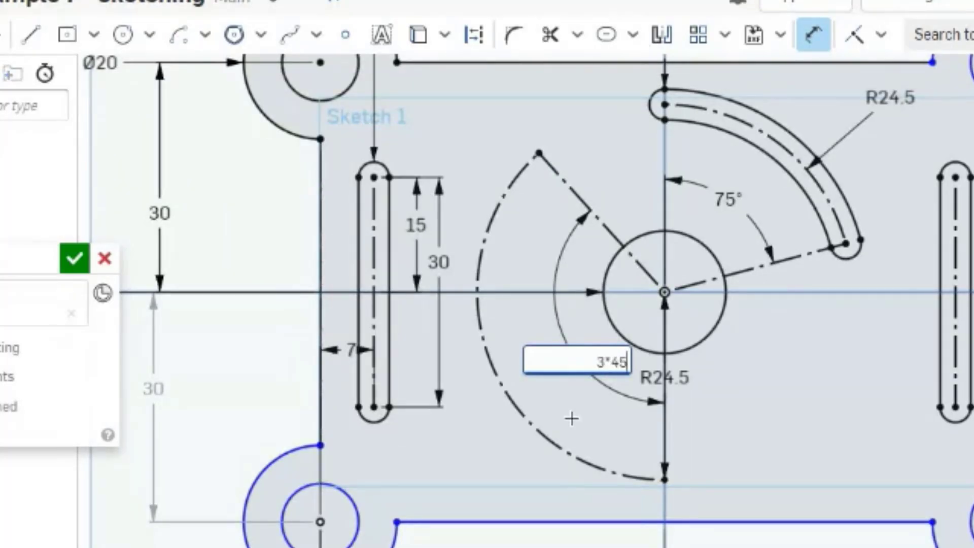
key("Return")
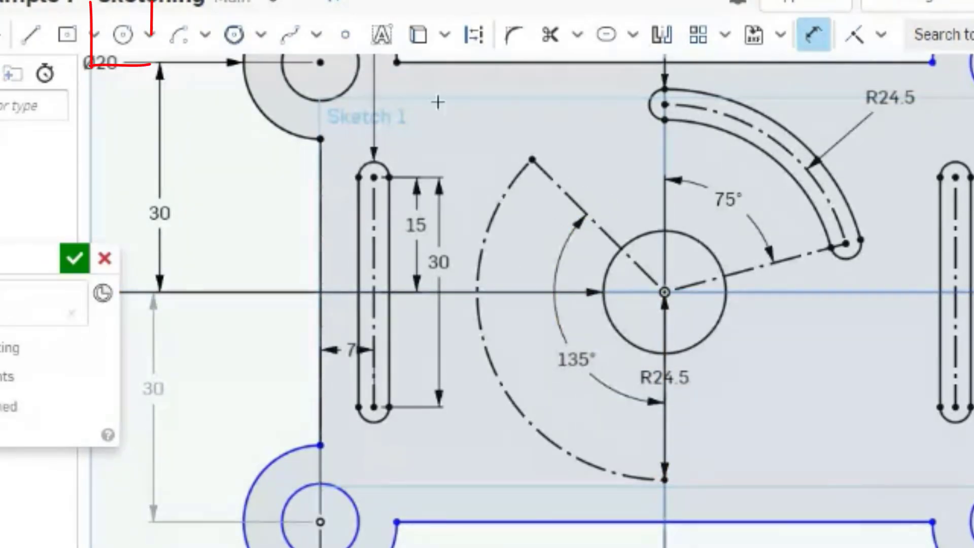
Draw a circle centred on the construction arc's lower endpoint, check the hole size in the reference drawing, and set its diameter to 4 mm.
left_click(125, 33)
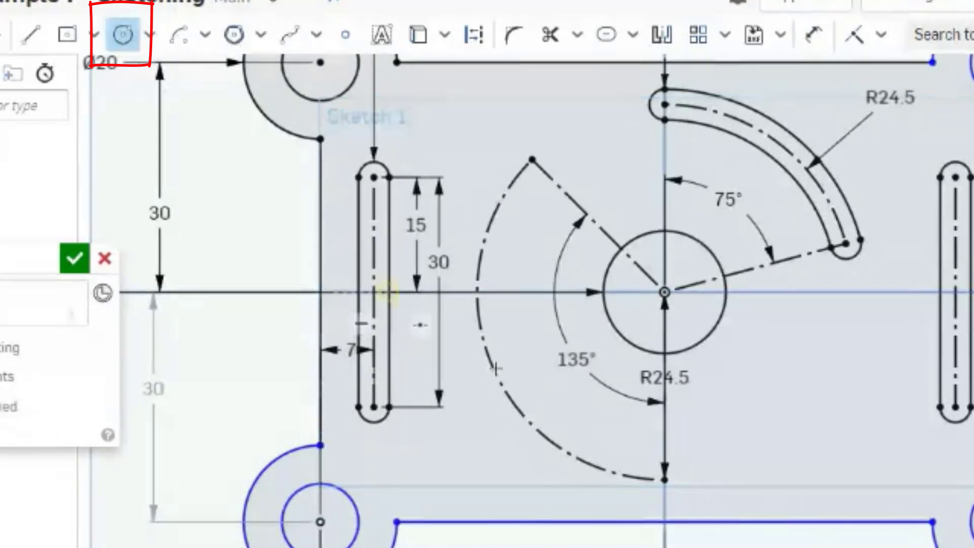
left_click(664, 480)
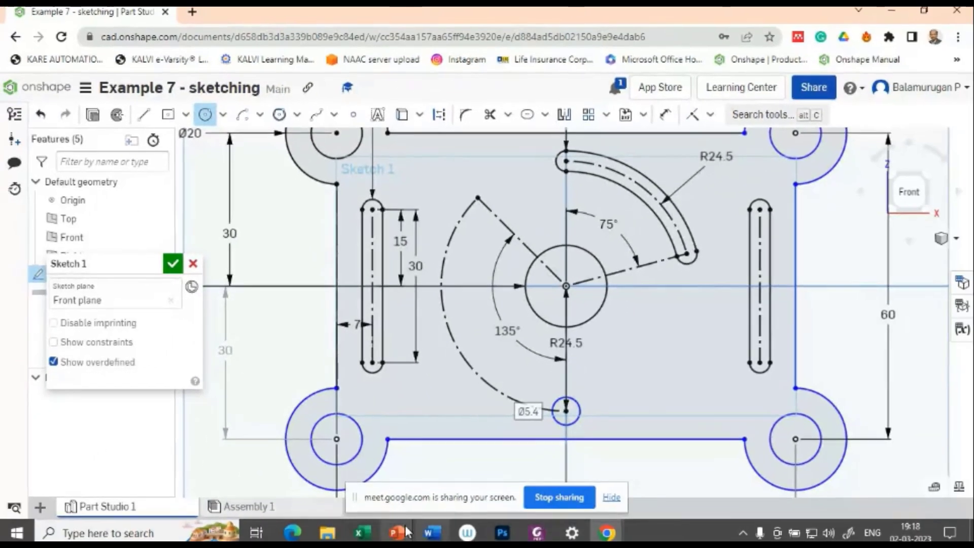
mouse_move(397, 533)
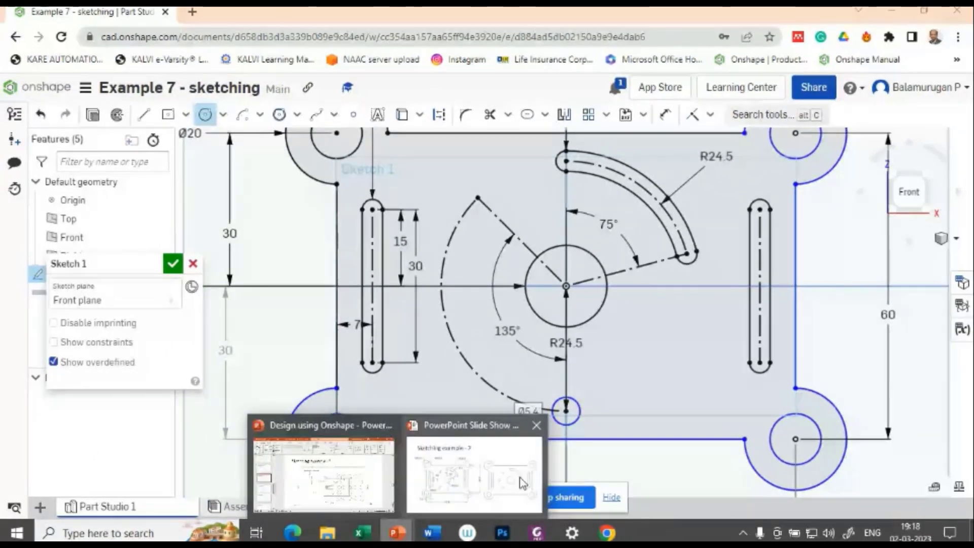
left_click(522, 482)
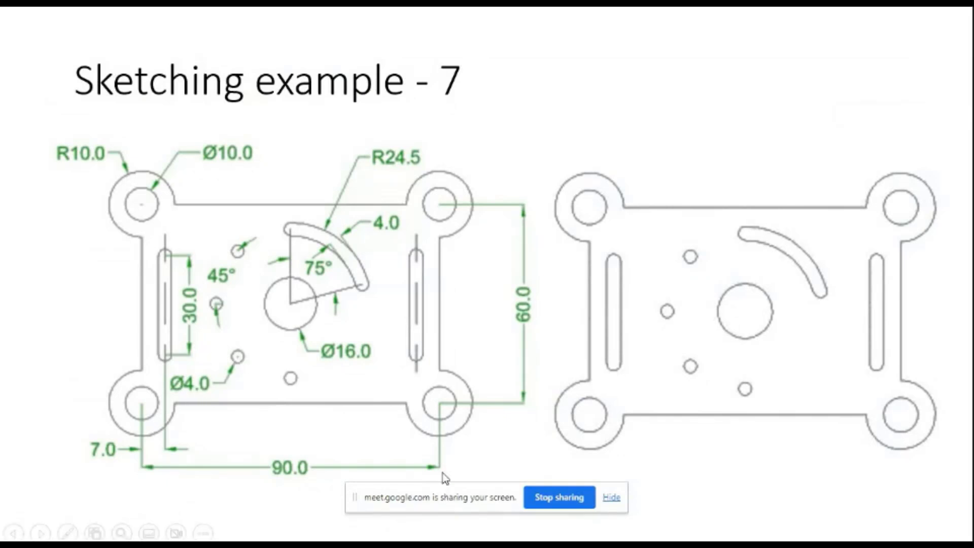
key("alt+Tab")
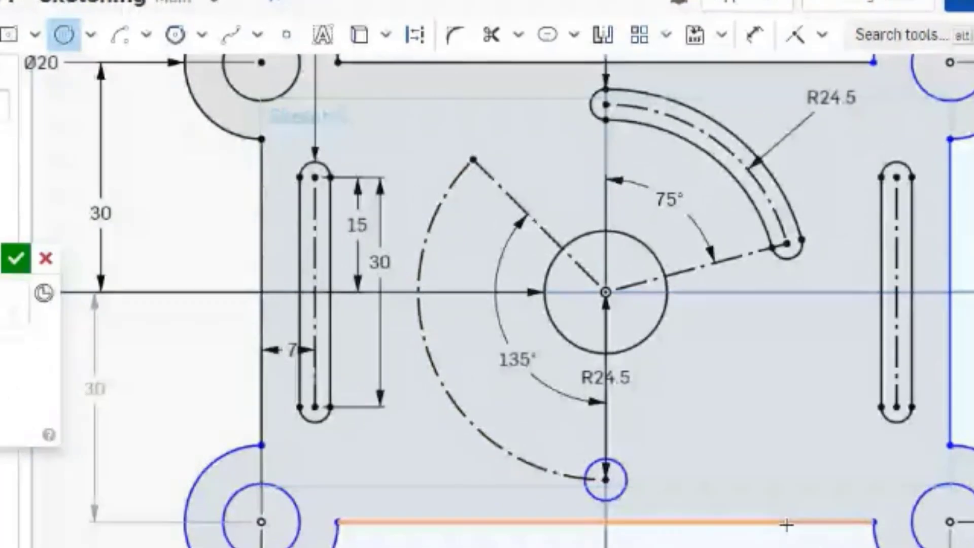
type("4")
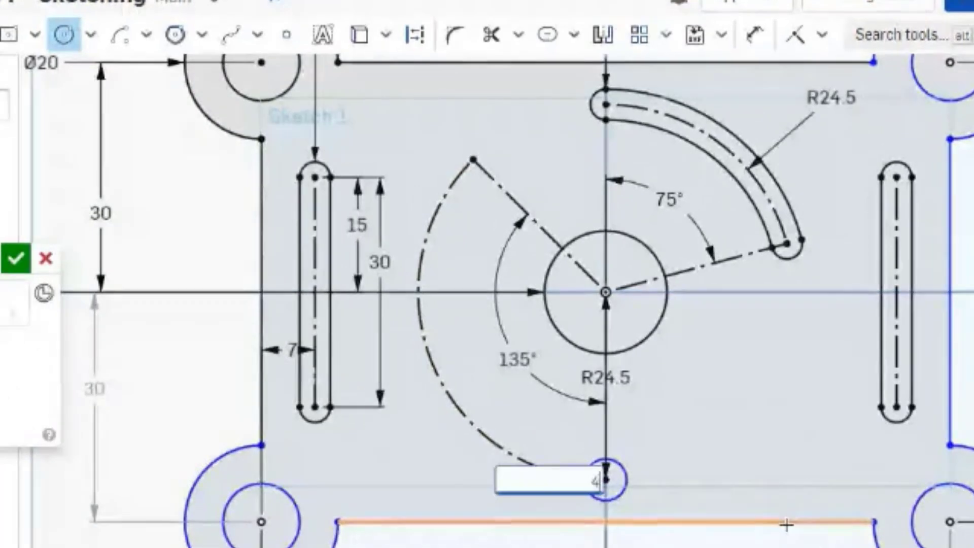
key("Return")
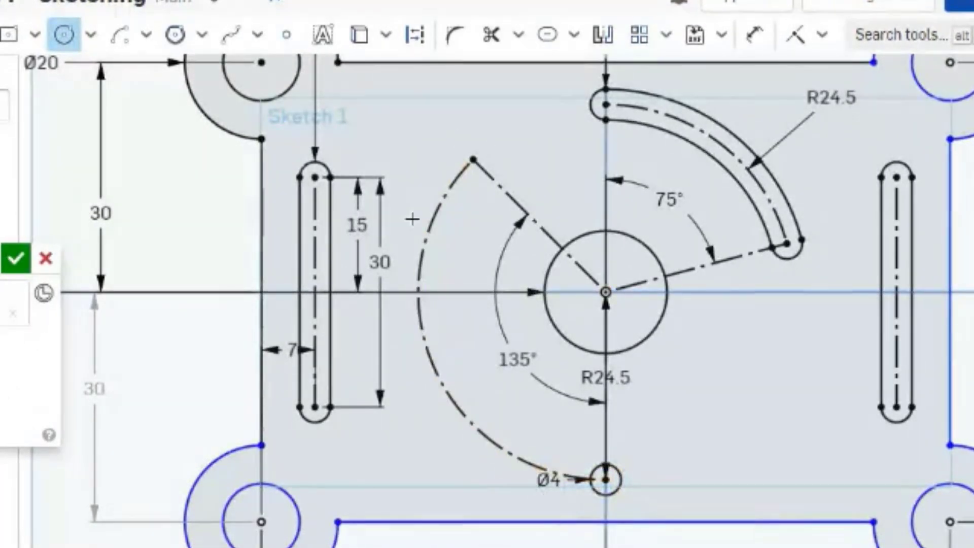
Start a circular pattern of the Ø4 circle about the origin, running clockwise to the slanted construction line, with a total angle of 135 degrees.
left_click(667, 37)
left_click(708, 109)
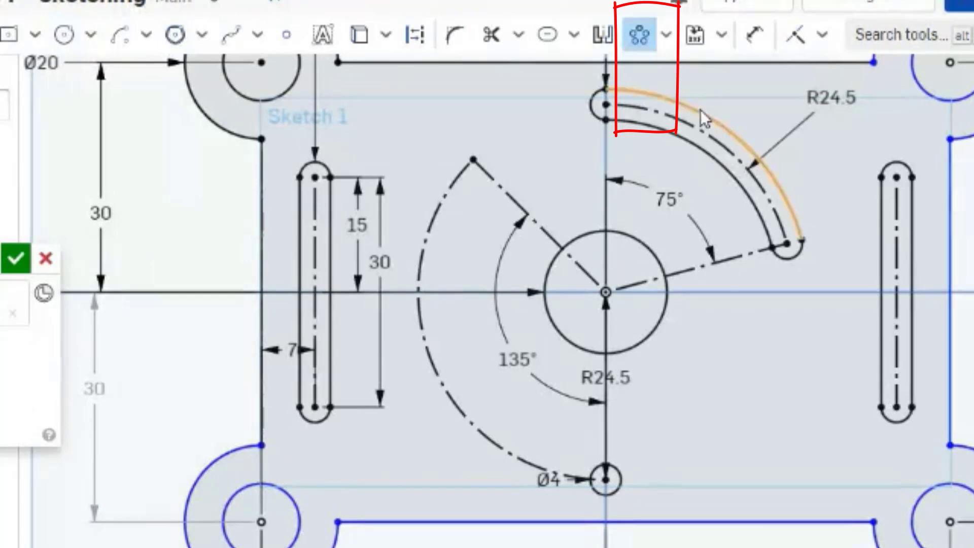
left_click(624, 480)
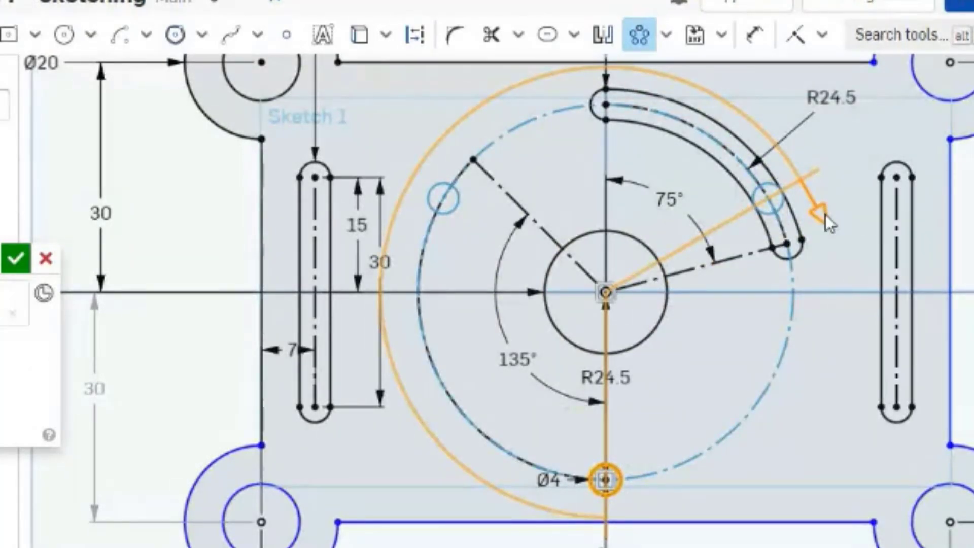
left_click_drag(826, 214, 481, 97)
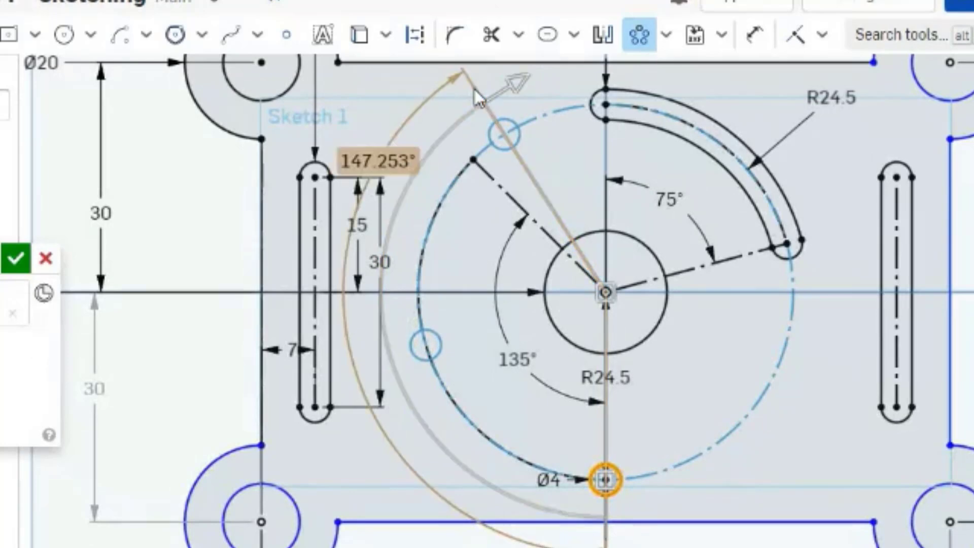
double_click(392, 160)
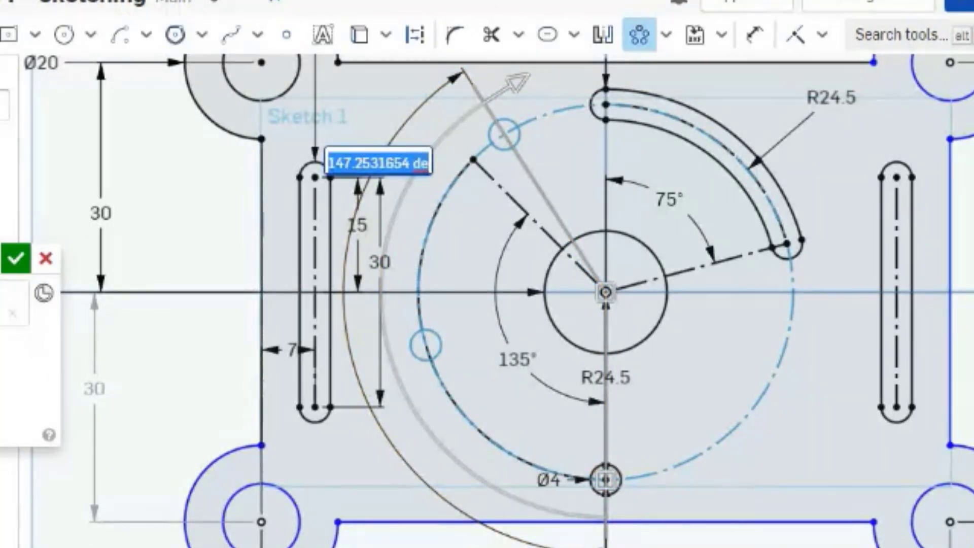
type("135")
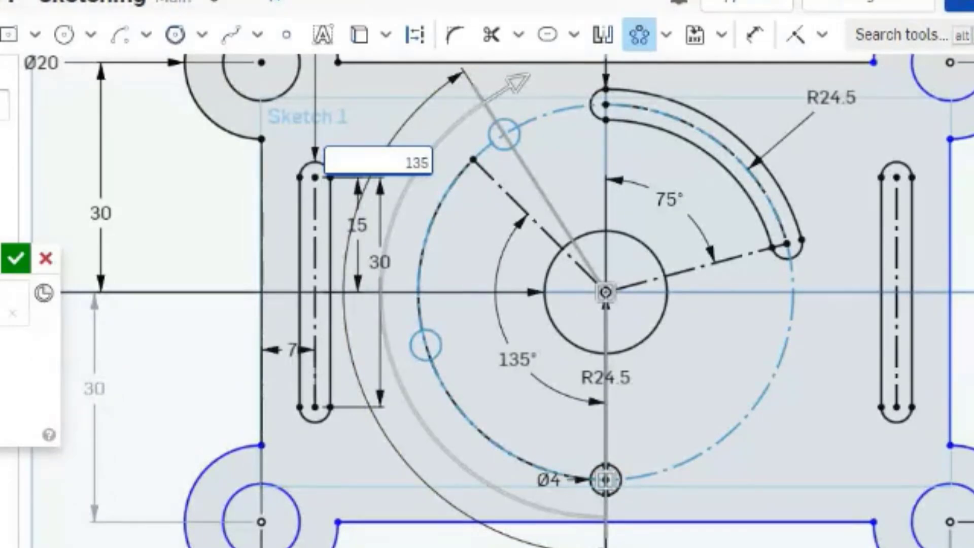
key("Return")
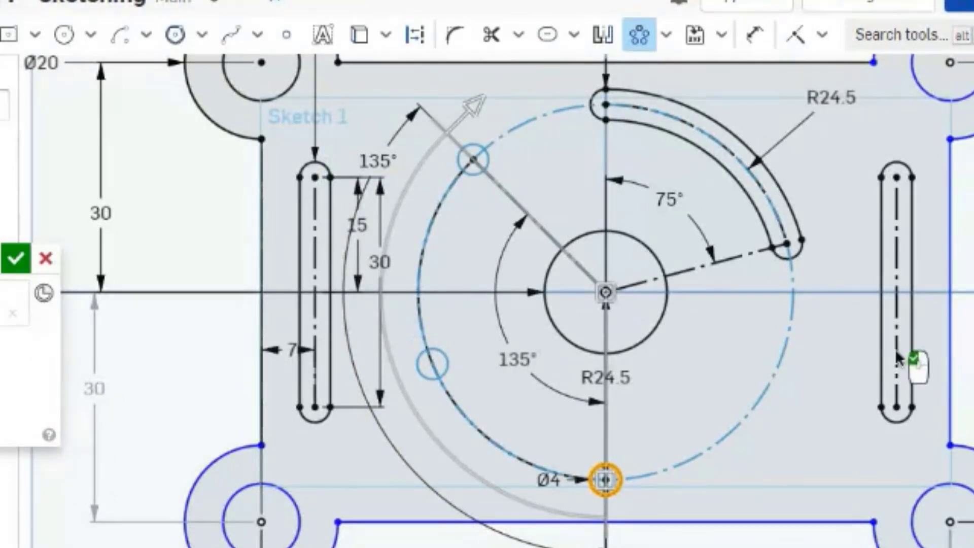
left_click(447, 370)
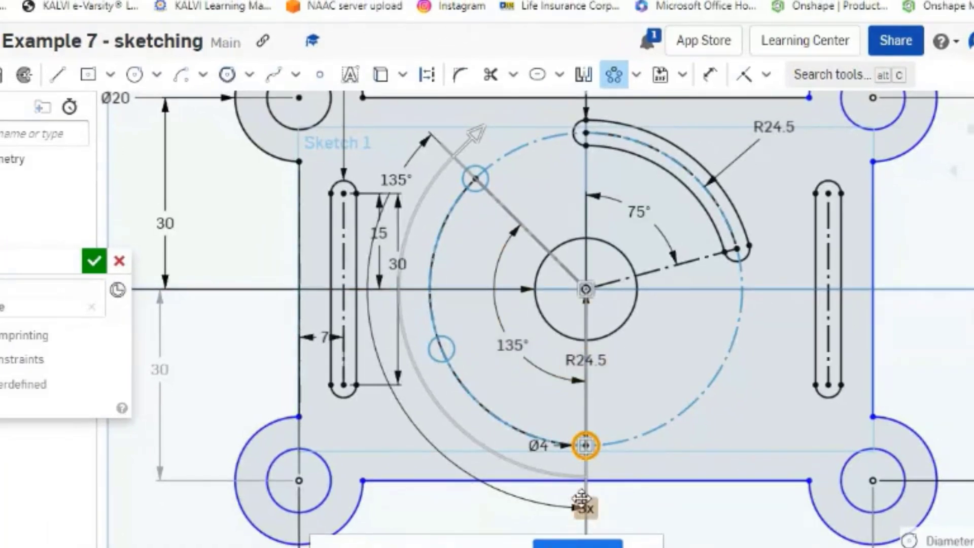
Move the pattern's instance count label clear of the axis, set the count to 4, and finish the circular pattern.
left_click_drag(586, 508, 505, 493)
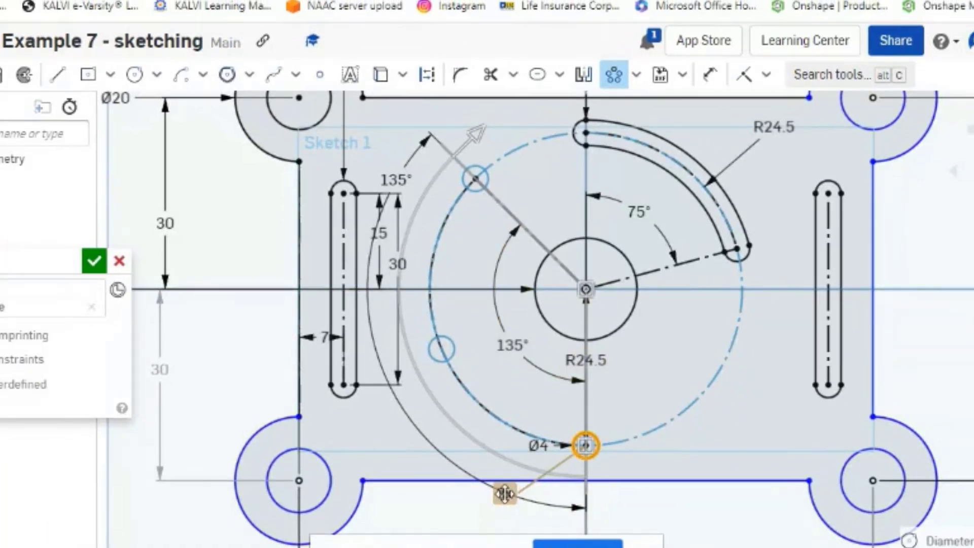
double_click(506, 493)
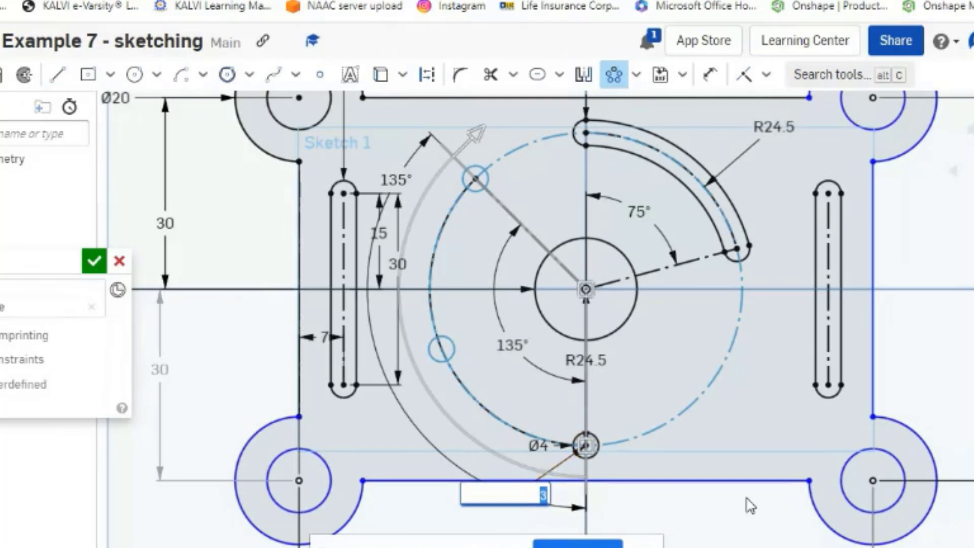
type("4")
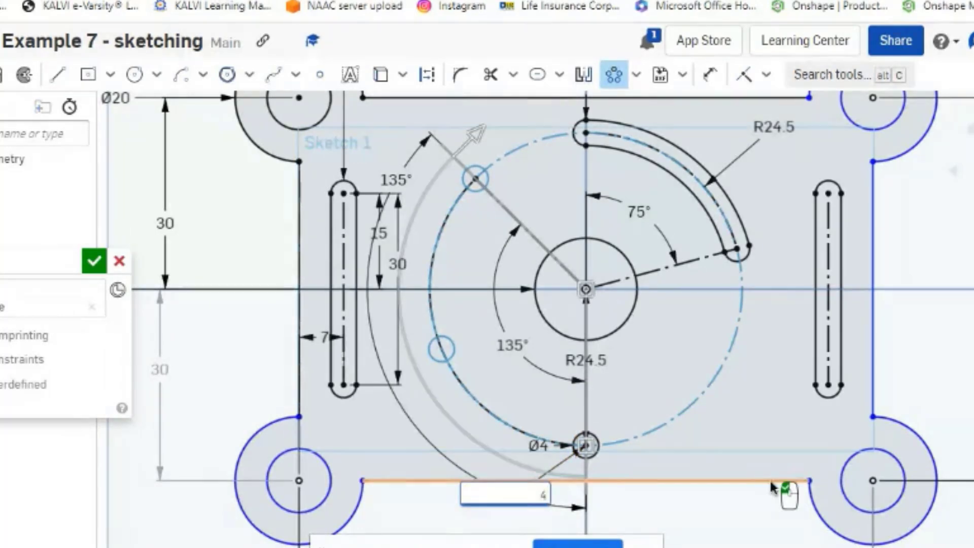
key("Return")
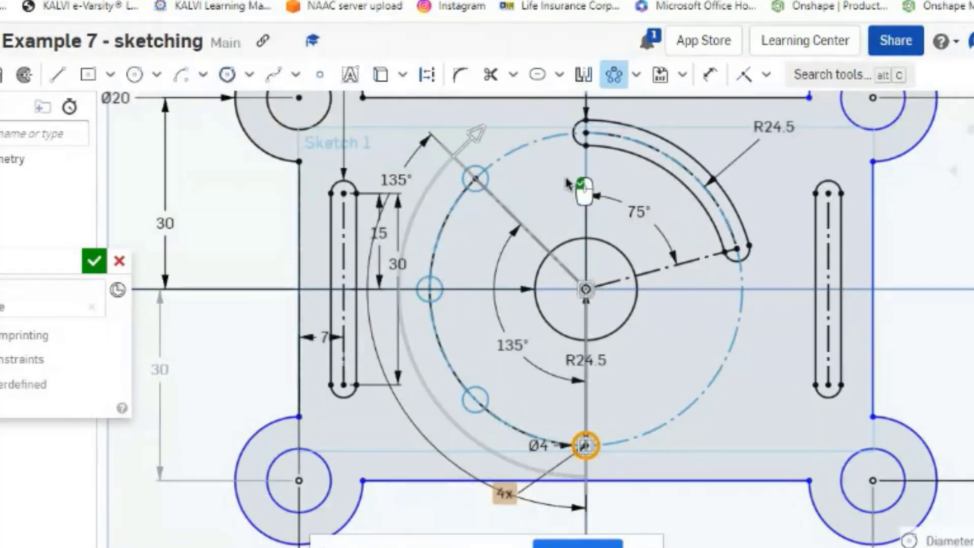
left_click(396, 437)
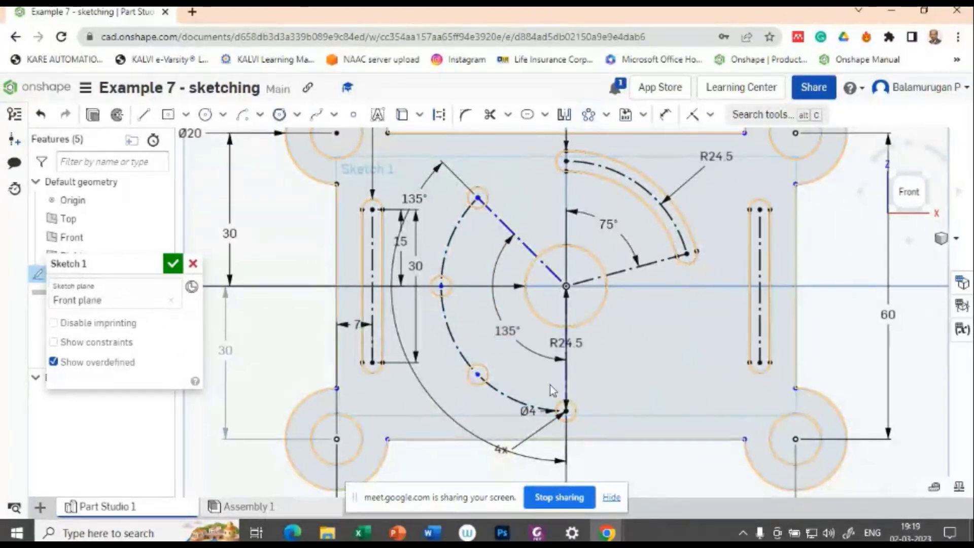
Remove the circular pattern's outer 135° angle dimension, keeping the inner angle dimension on the slanted construction line.
left_click(553, 391)
left_click(526, 249)
key("d")
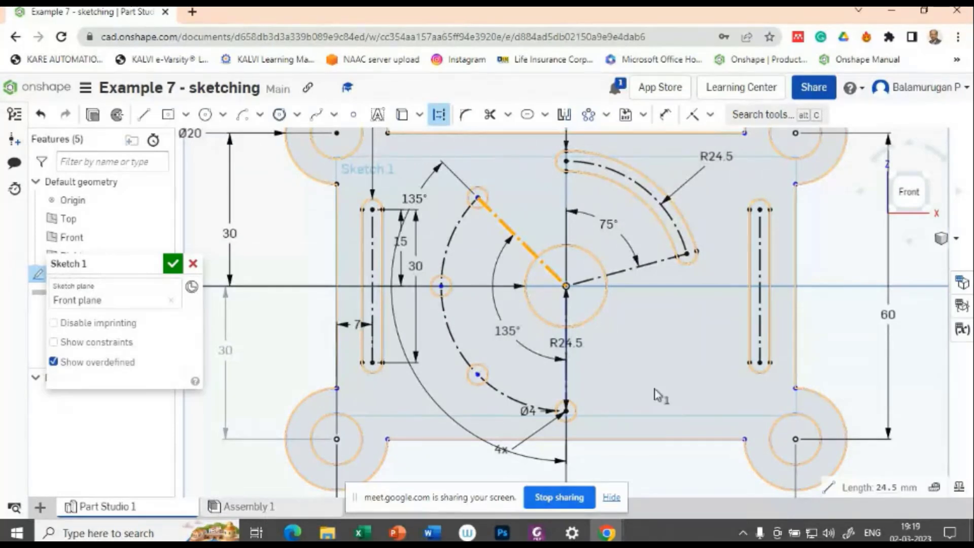
key("Escape")
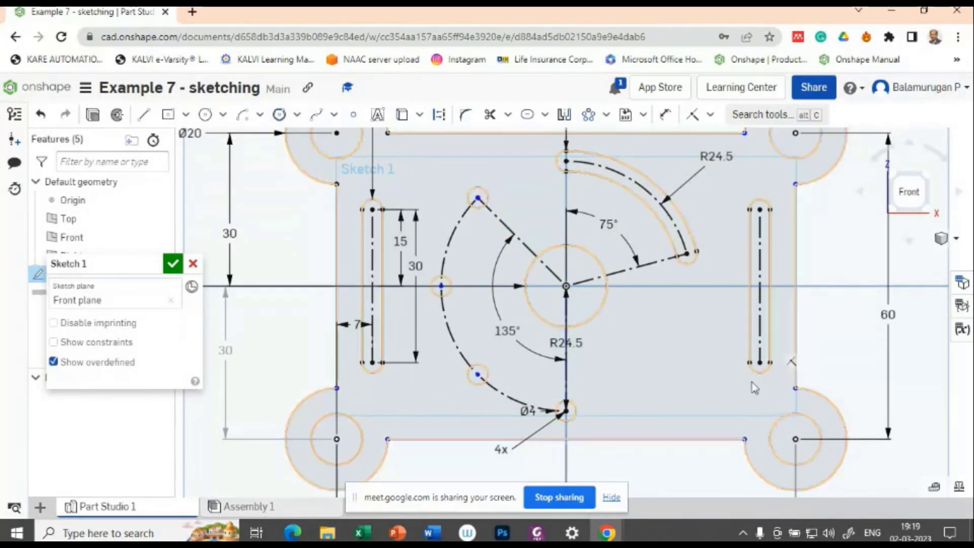
left_click(676, 359)
left_click(663, 476)
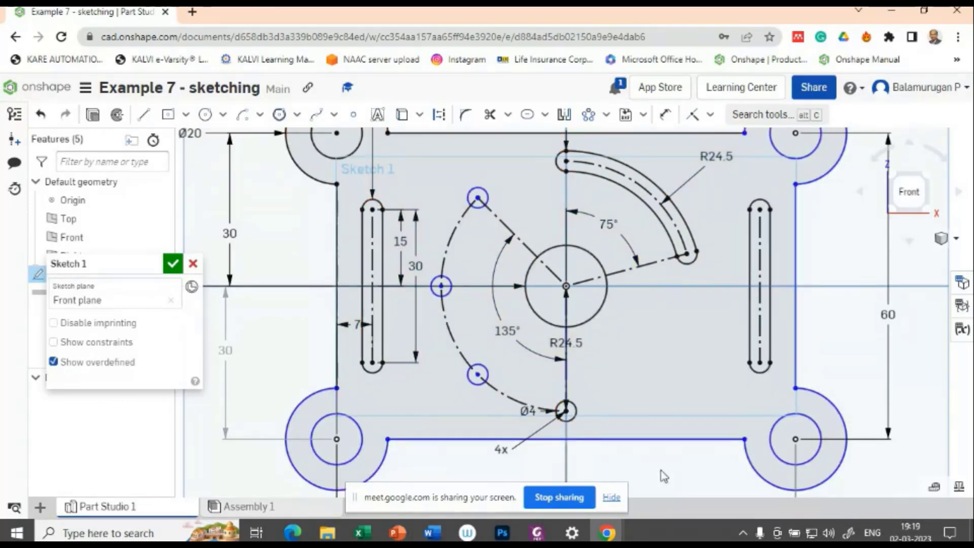
scroll(657, 431, "down", 3)
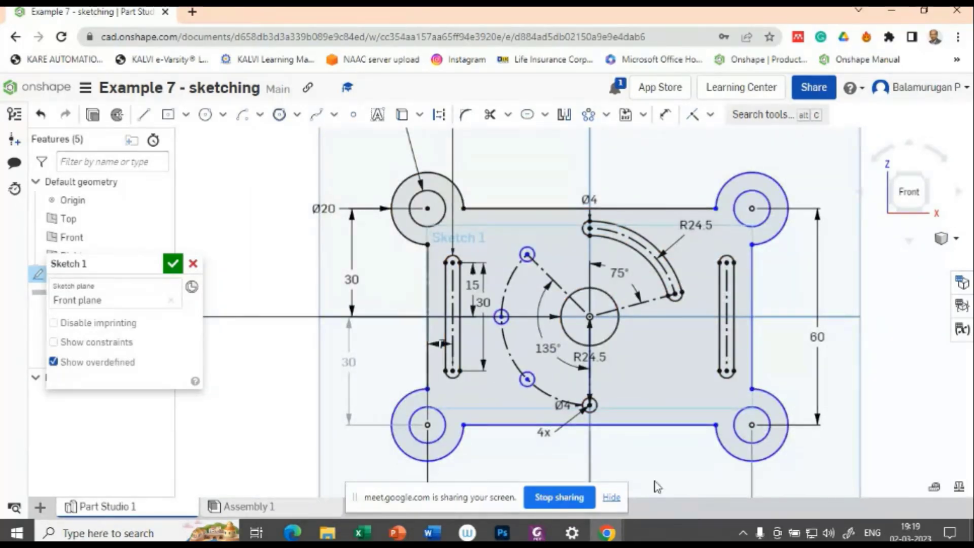
left_click(650, 427)
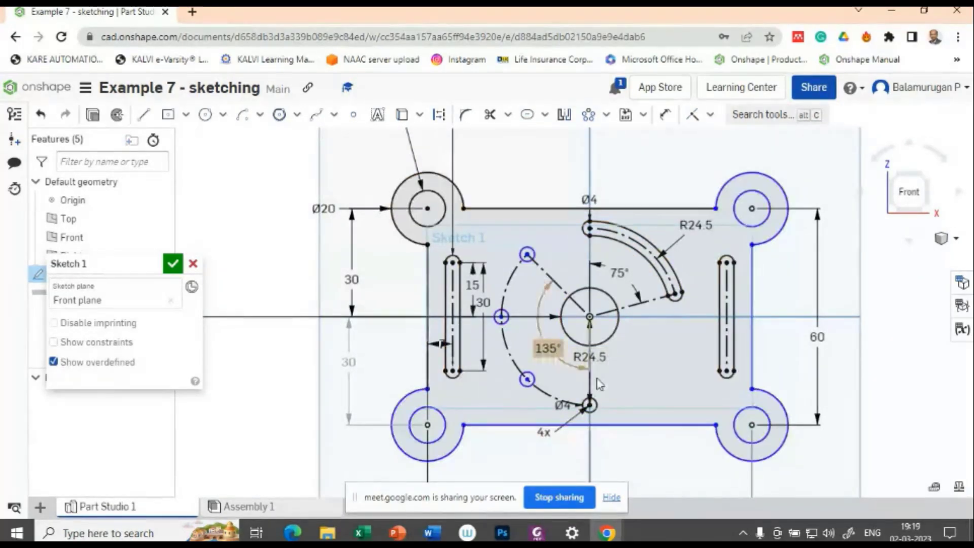